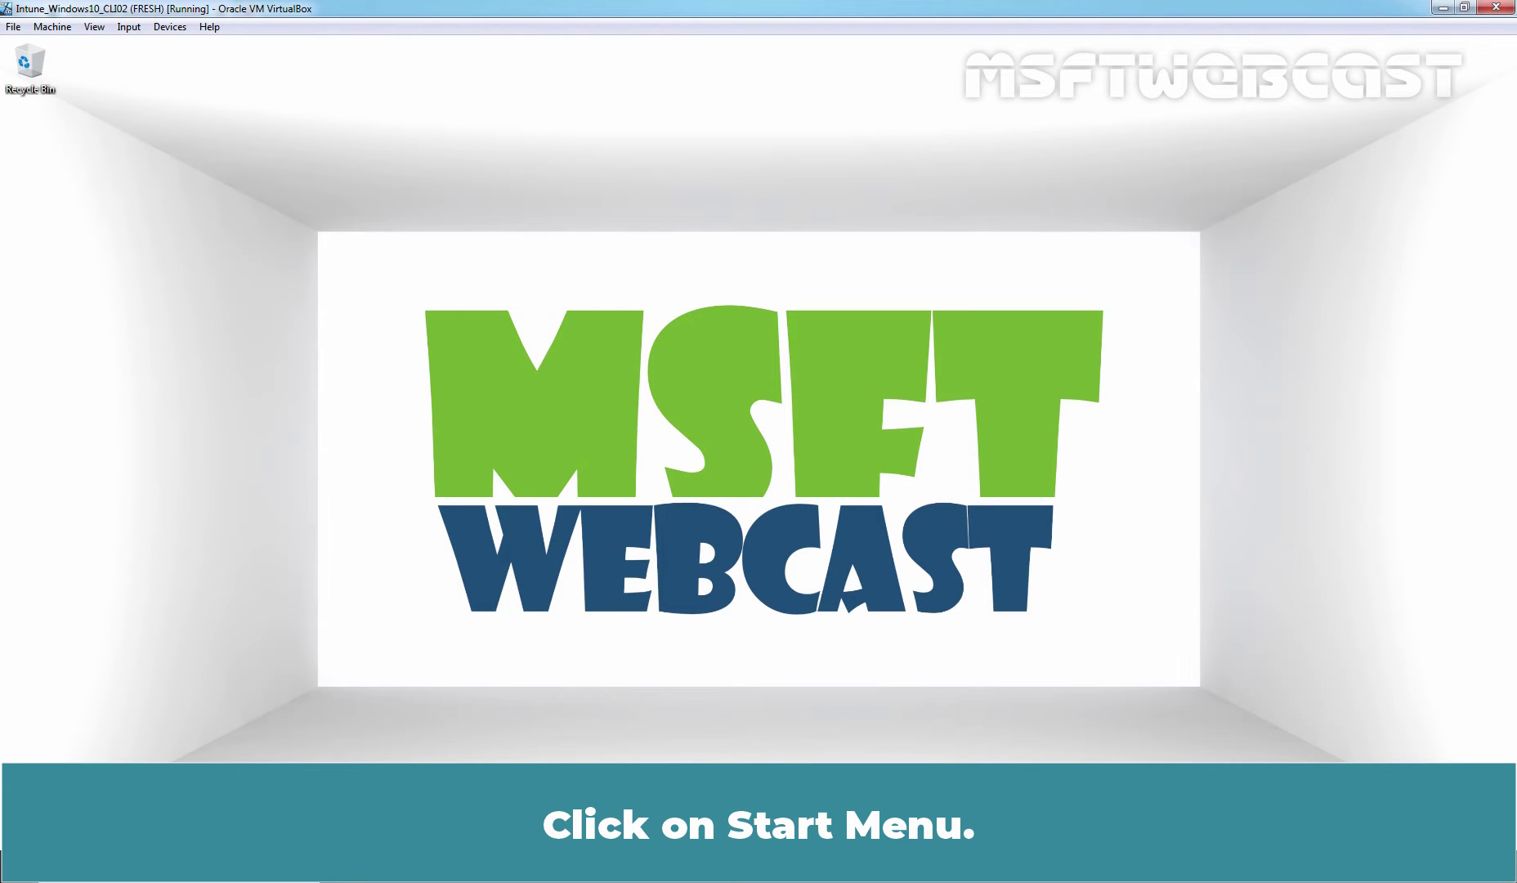
Open Windows Settings from Start and go to Accounts > Access work or school.
click(18, 866)
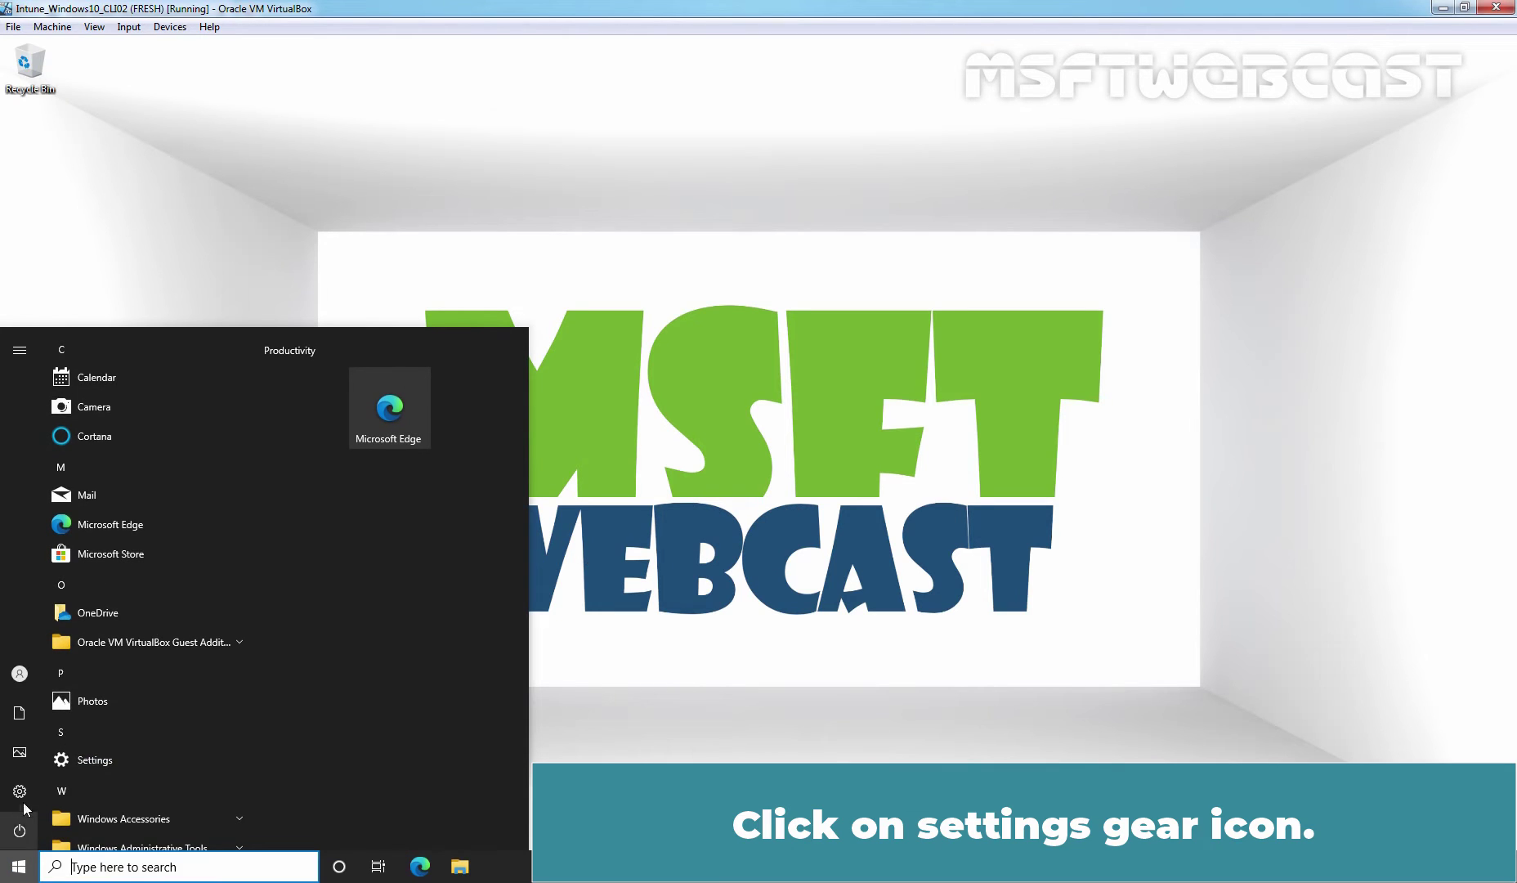
click(25, 793)
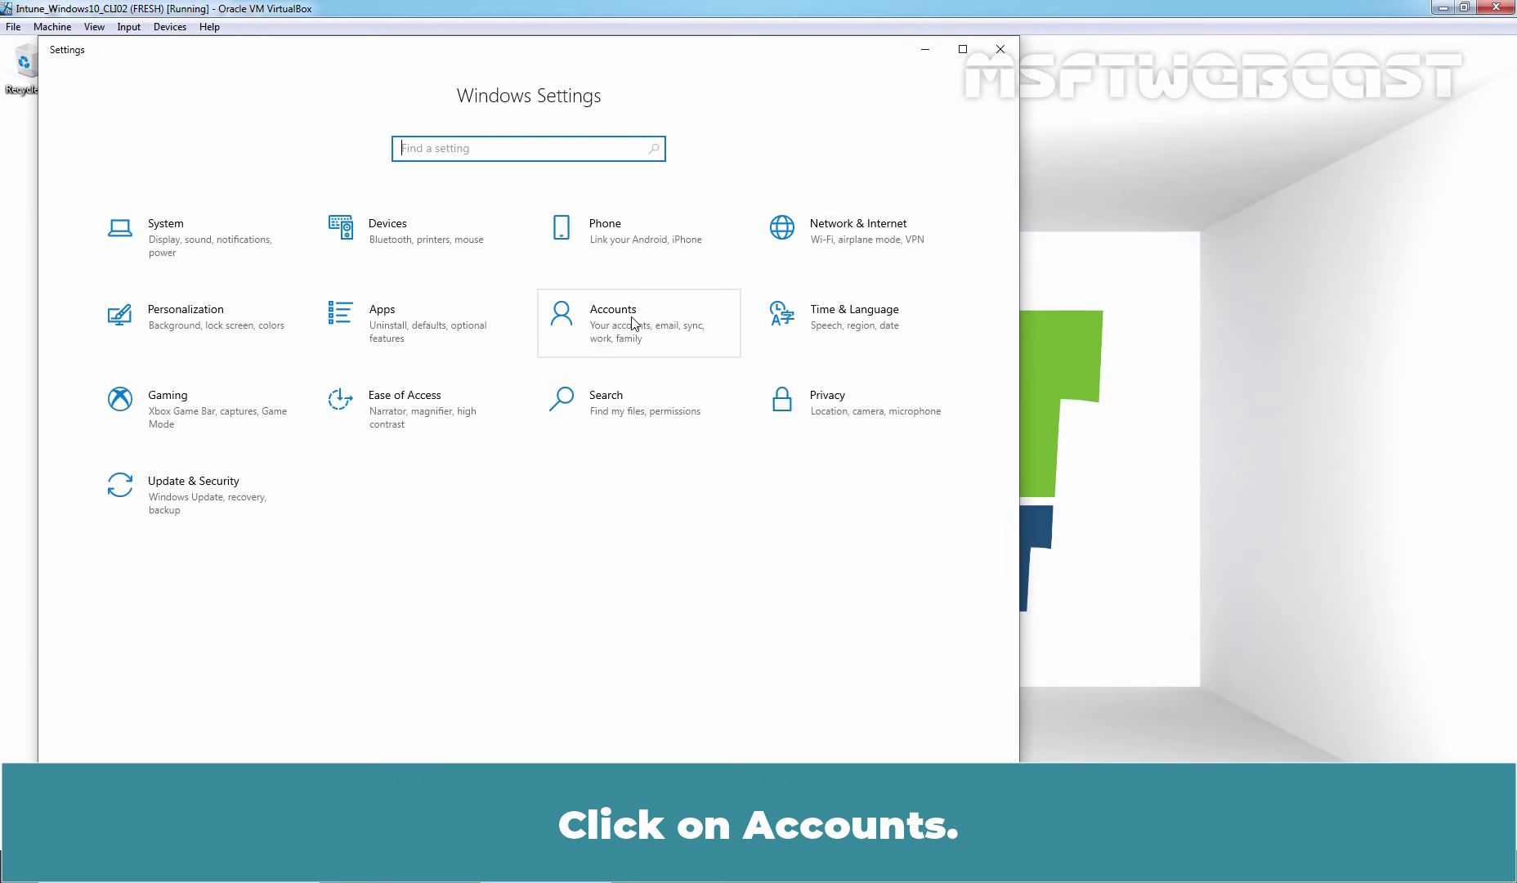
click(631, 322)
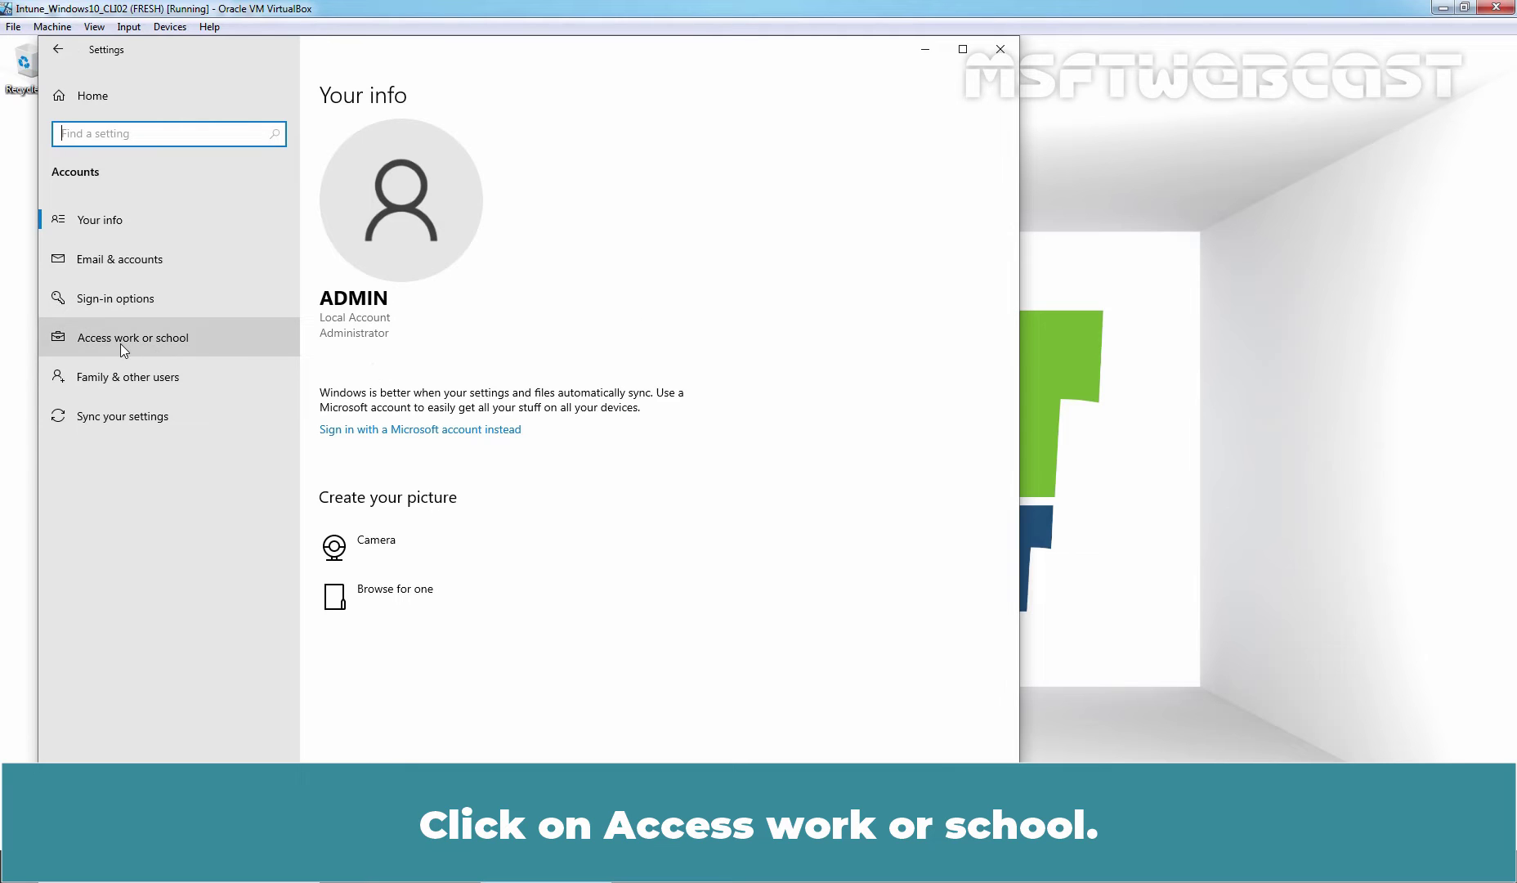
click(120, 345)
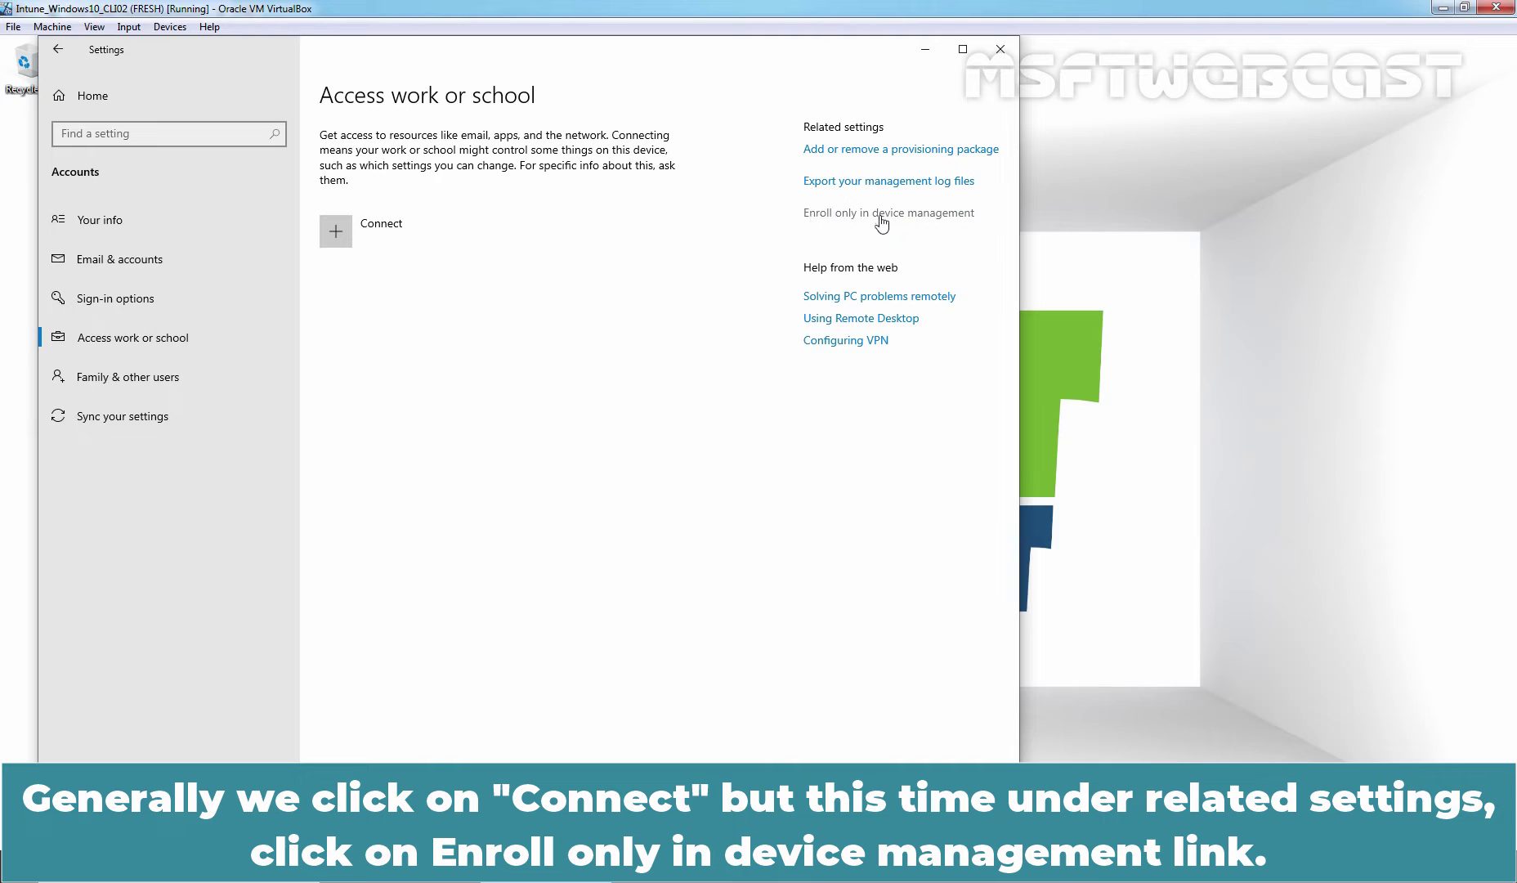
Choose 'Enroll only in device management' and sign in with the test user's work e-mail and password.
click(913, 219)
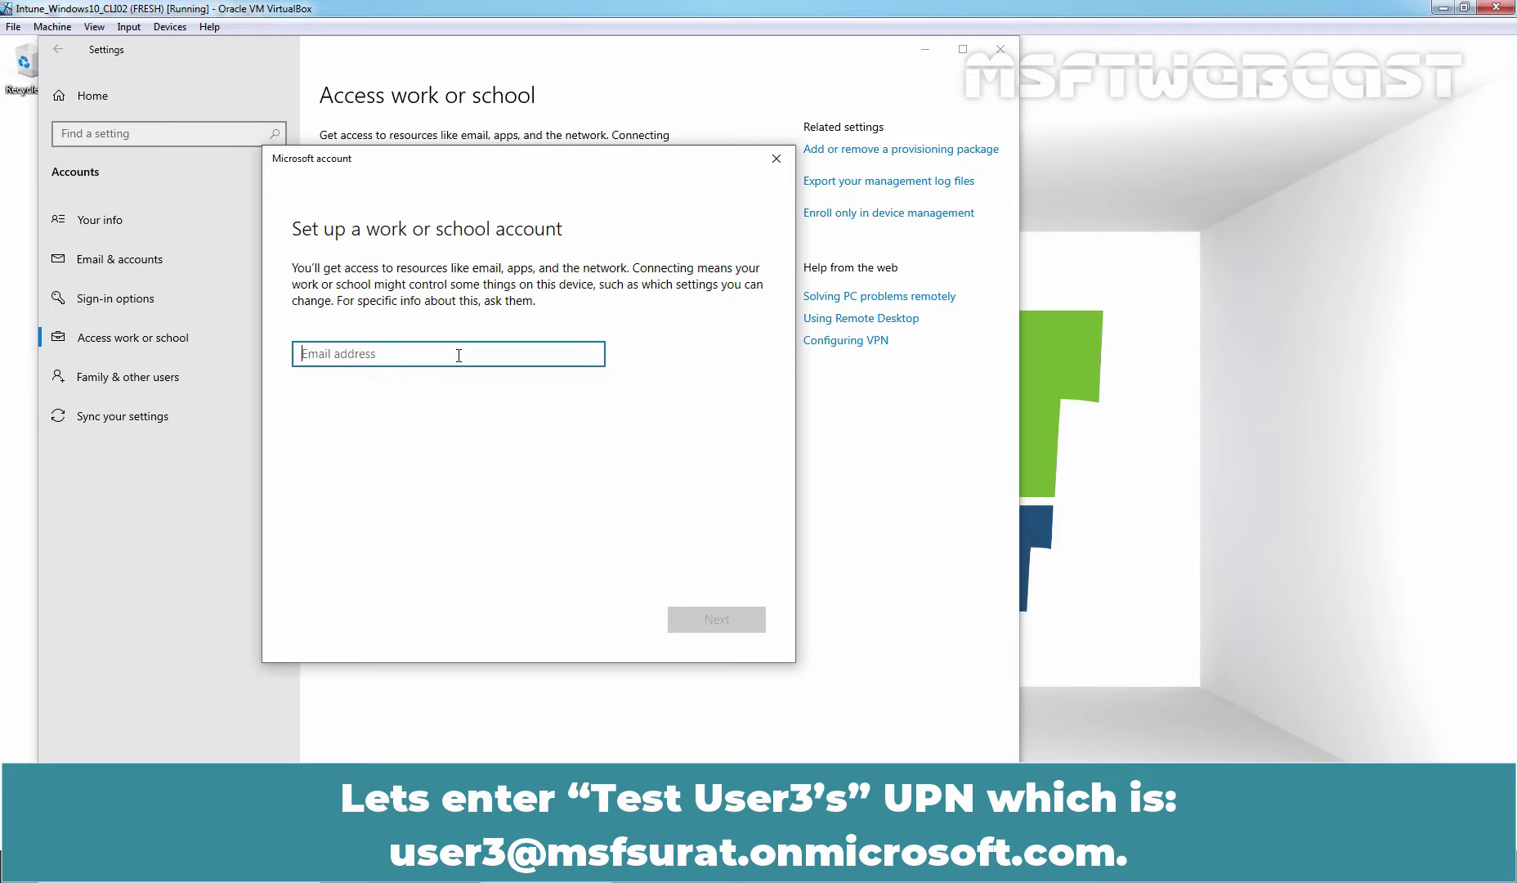
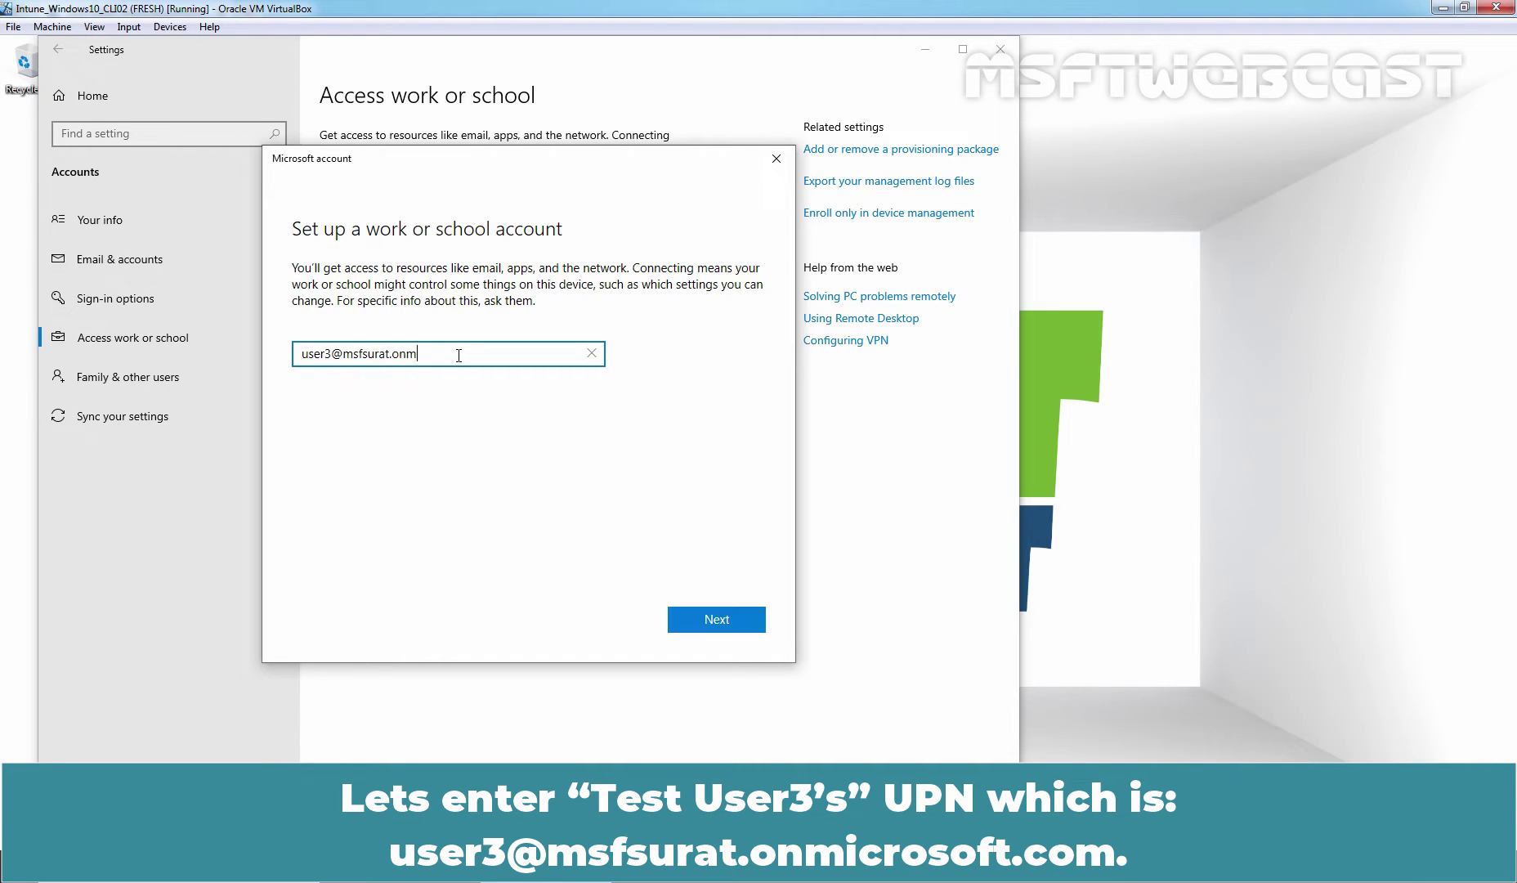
click(719, 621)
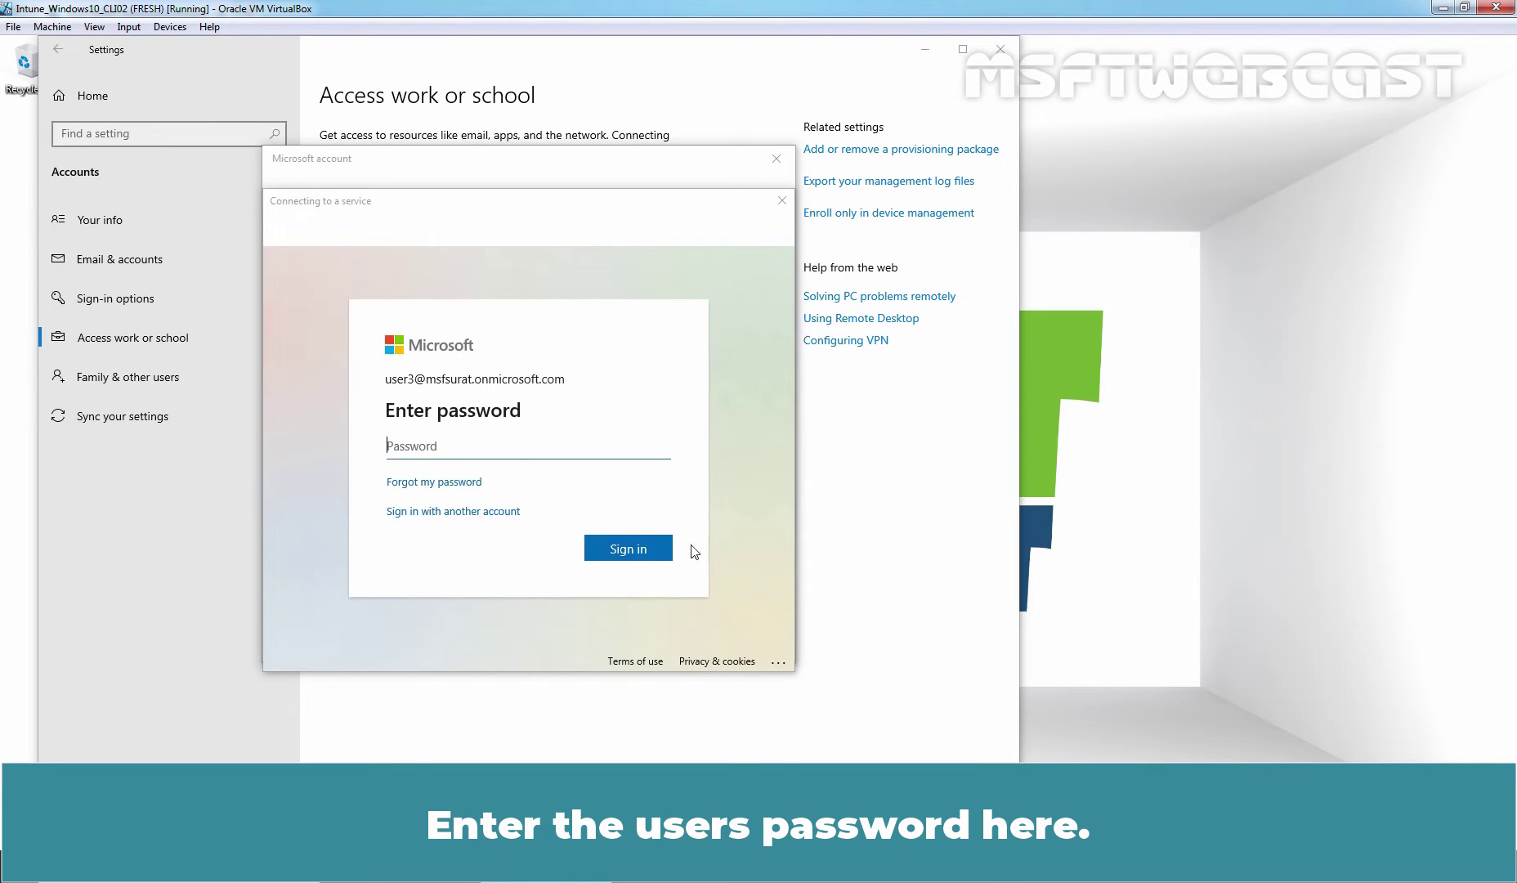
text(•••••••••)
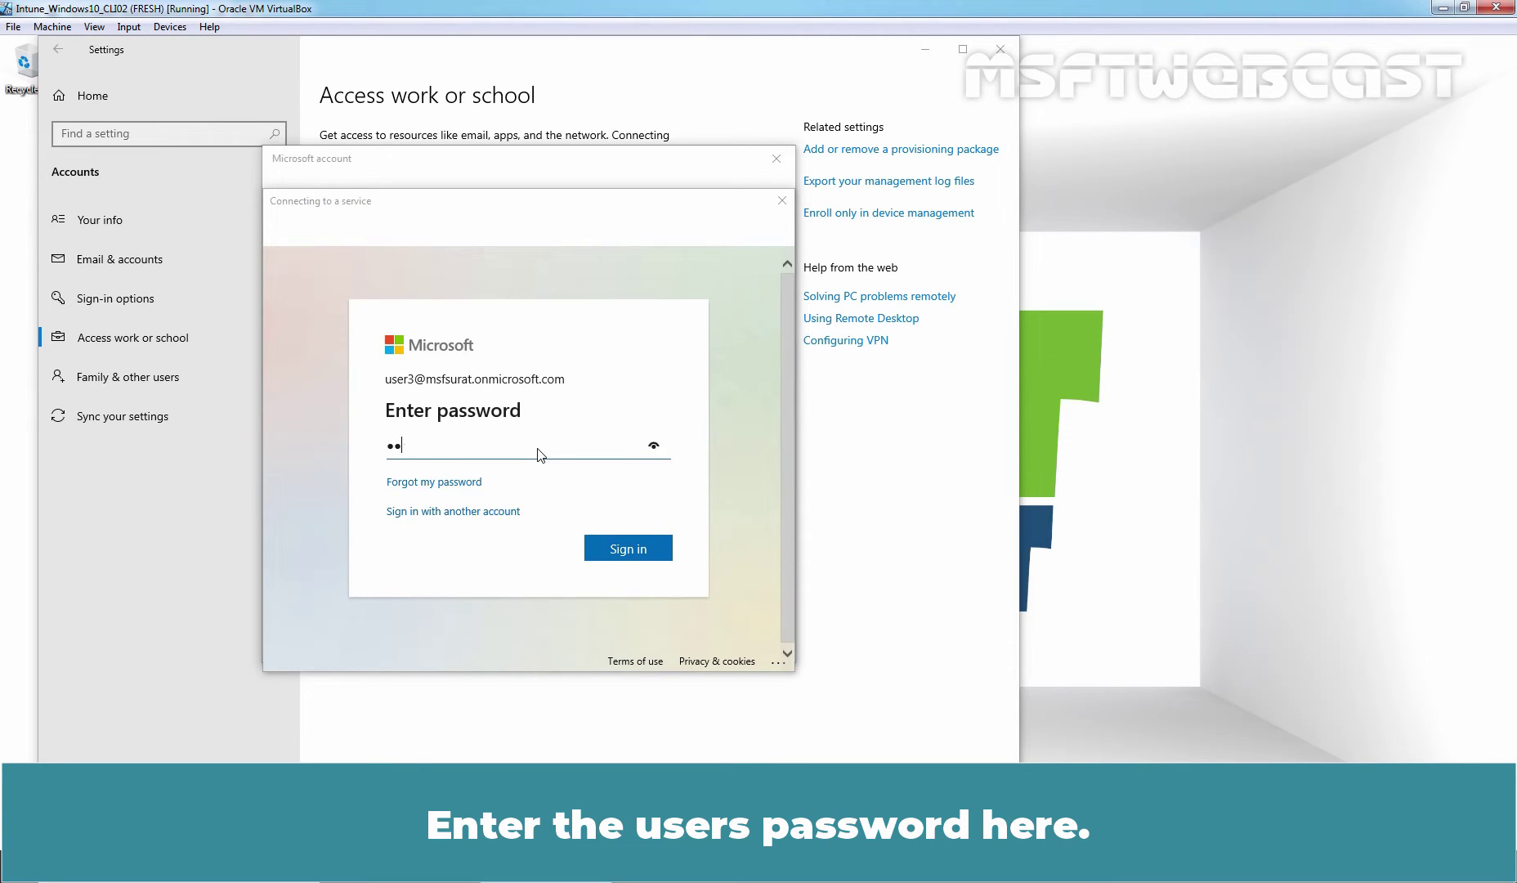
text(•)
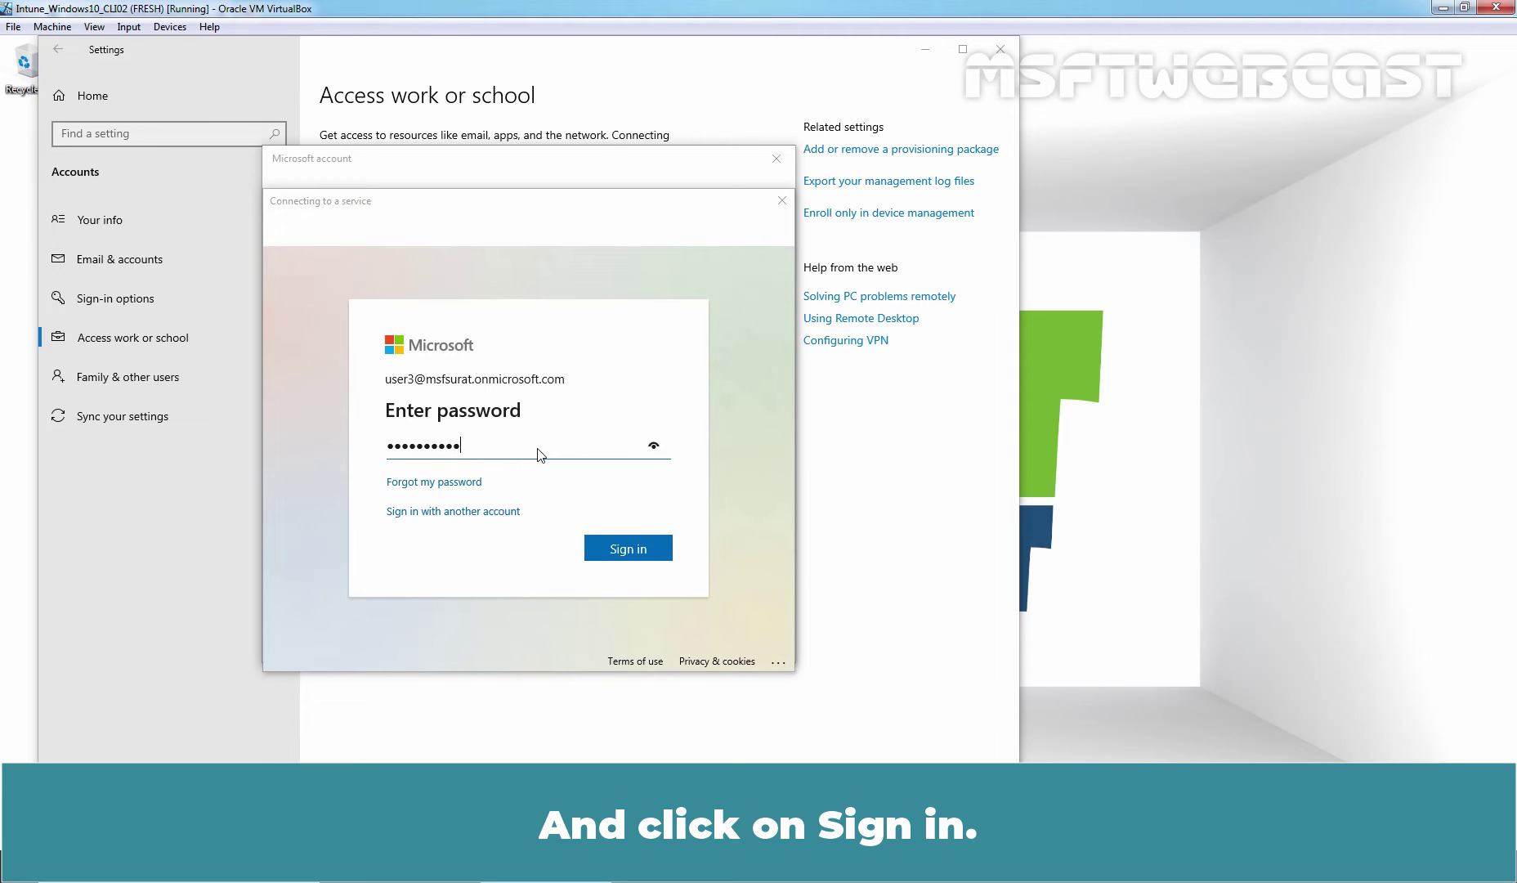
click(629, 549)
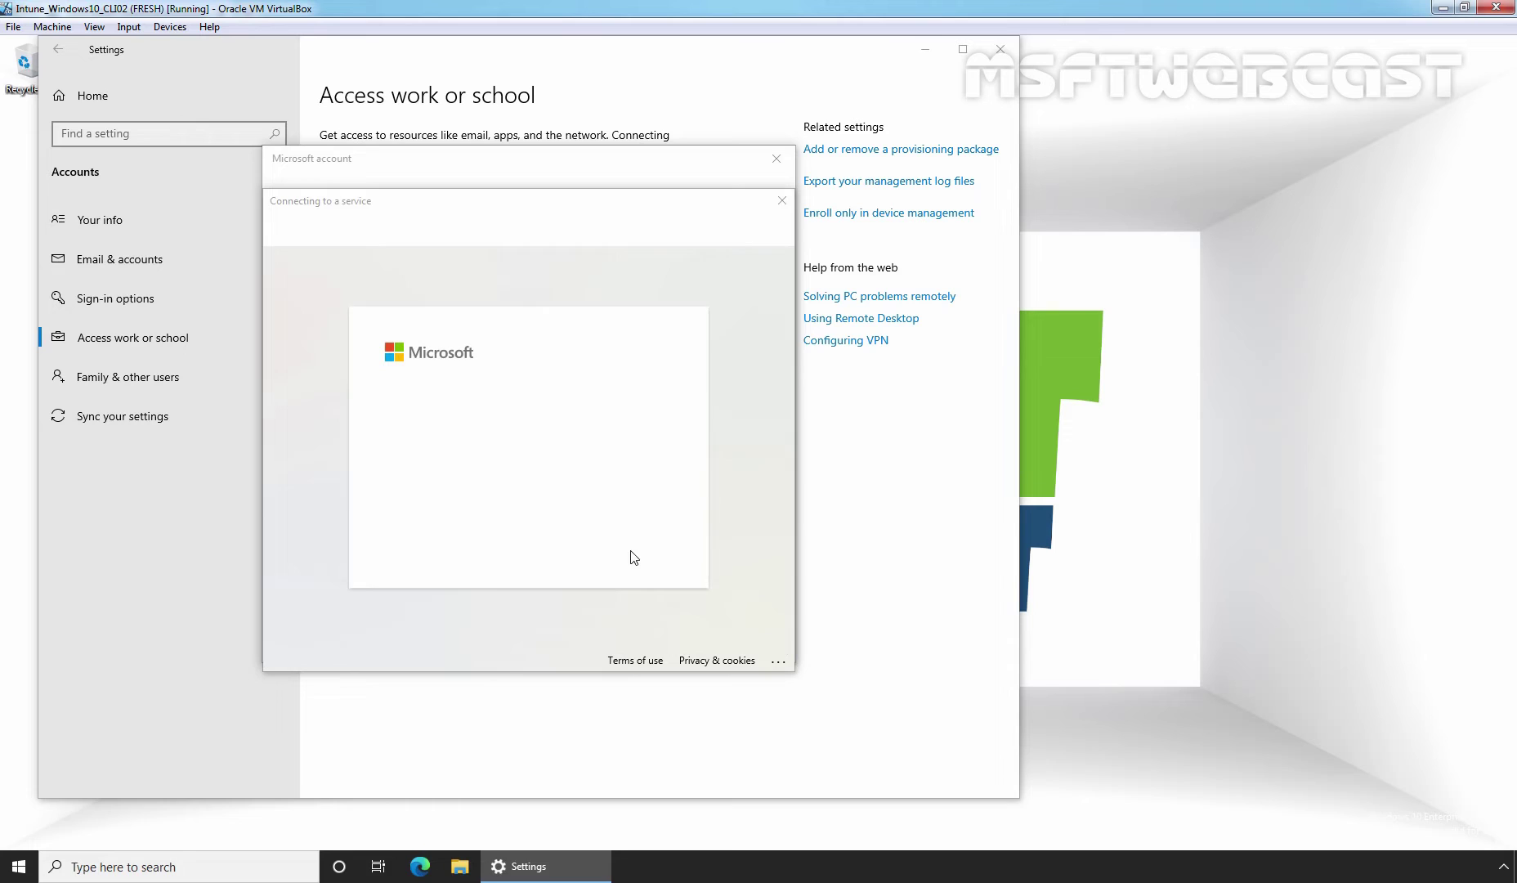
Accept 'Stay signed in' to register the device, then acknowledge the completion notice with Got it.
click(628, 542)
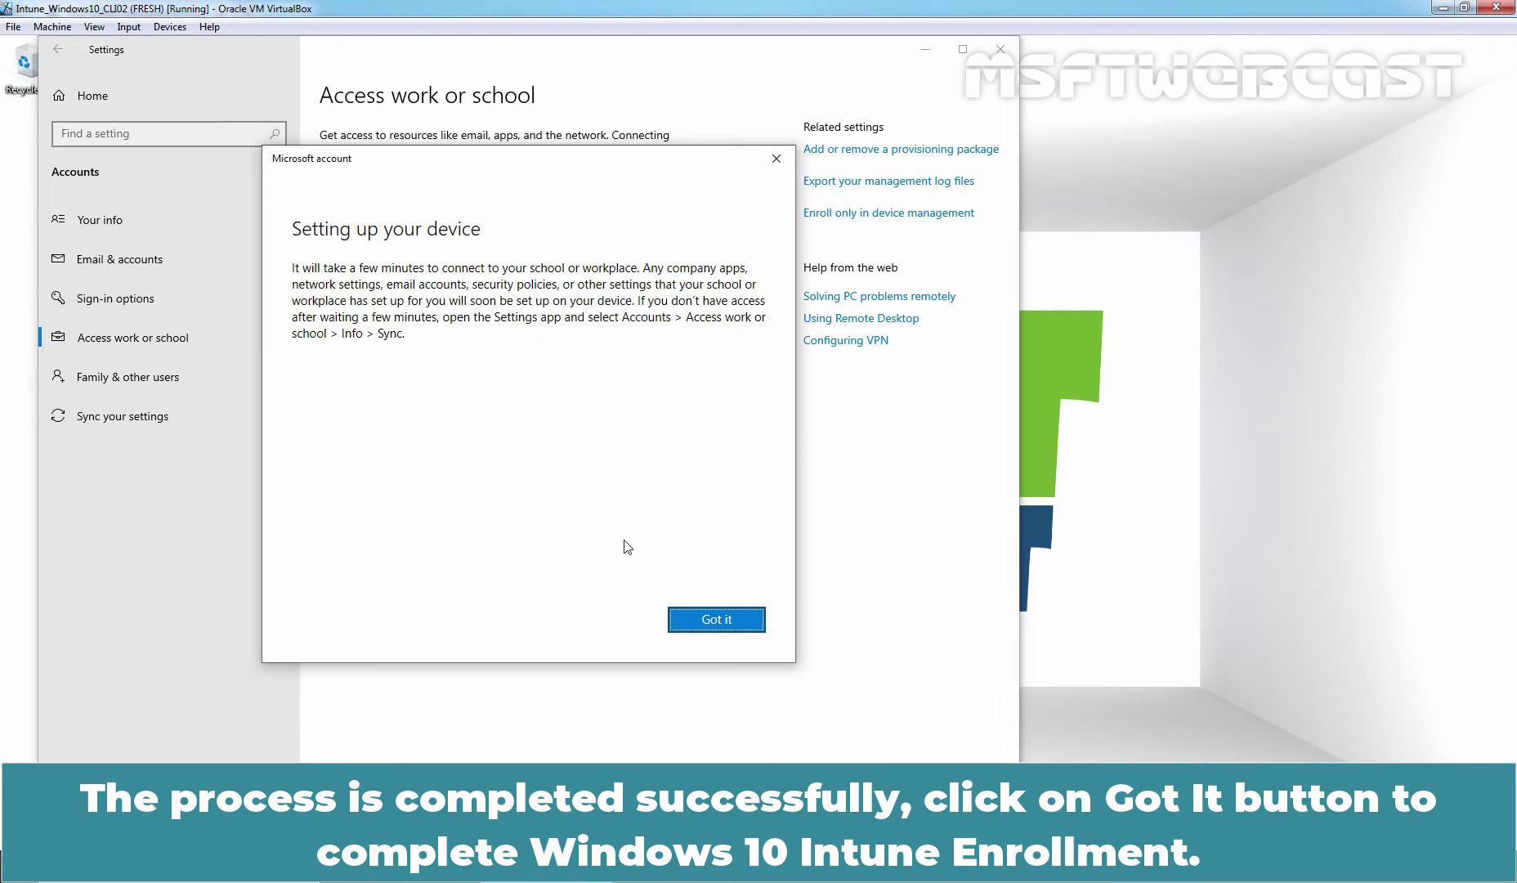
click(714, 621)
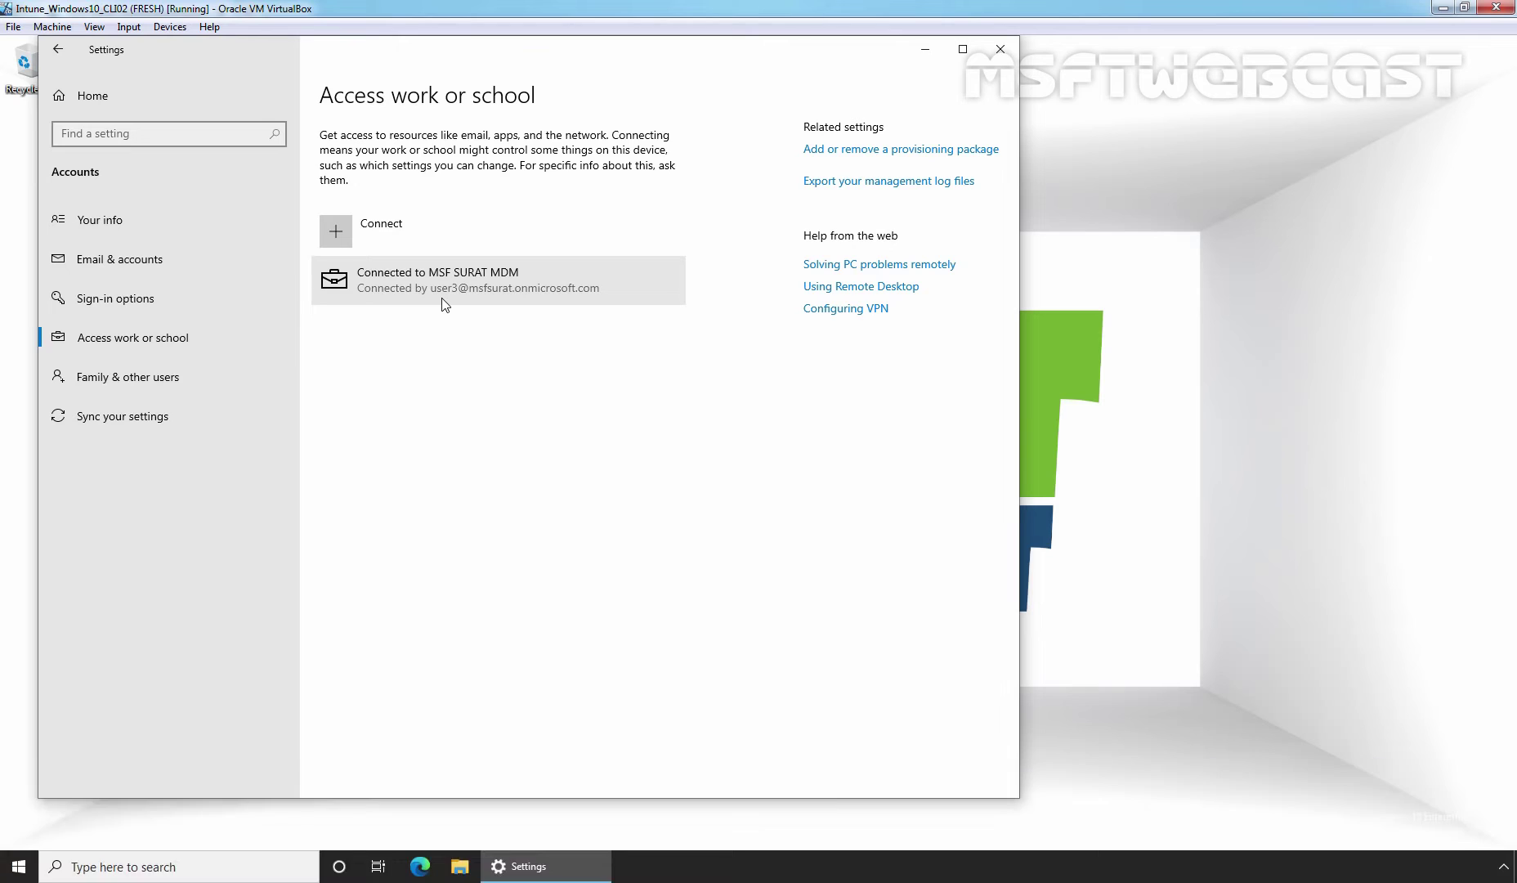
Open Info for the MSF SURAT MDM connection and sync the device, succeeding at 2:22:31 AM.
click(444, 304)
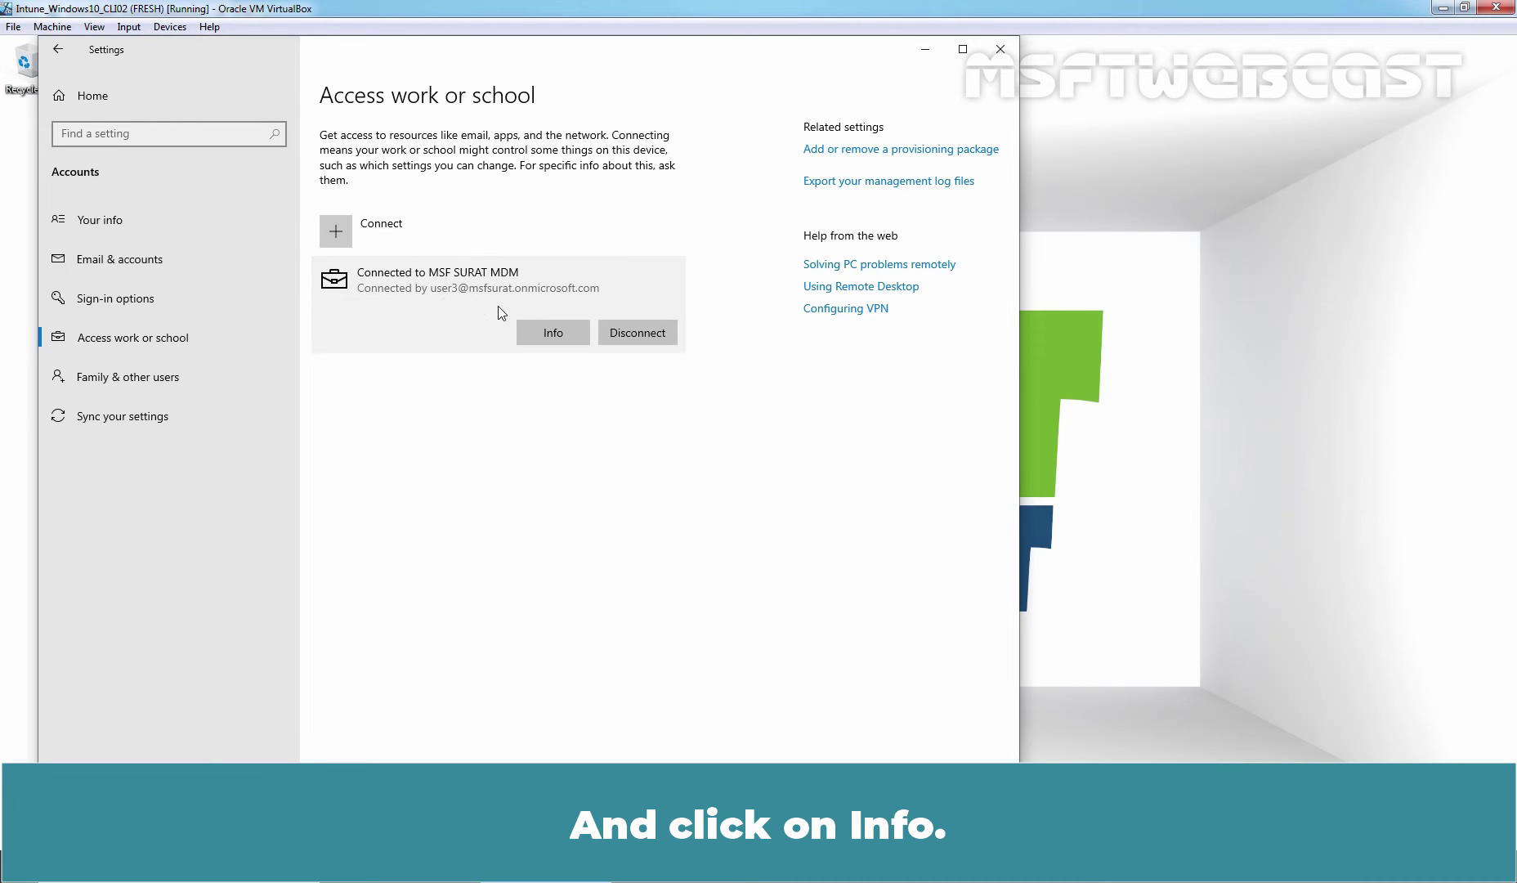
click(555, 335)
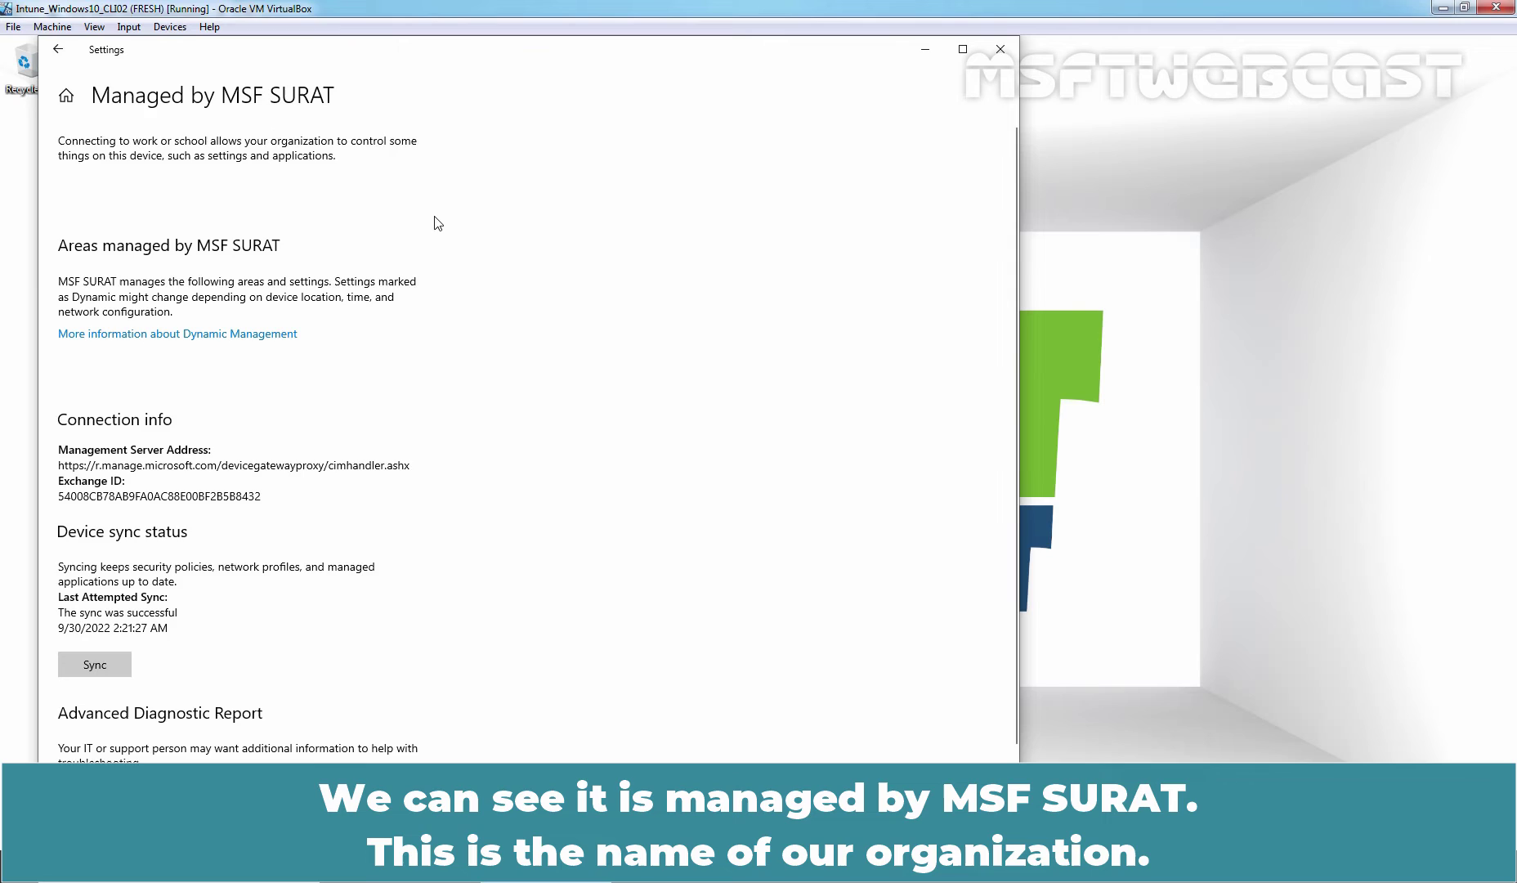
scroll(433, 223, down, 1)
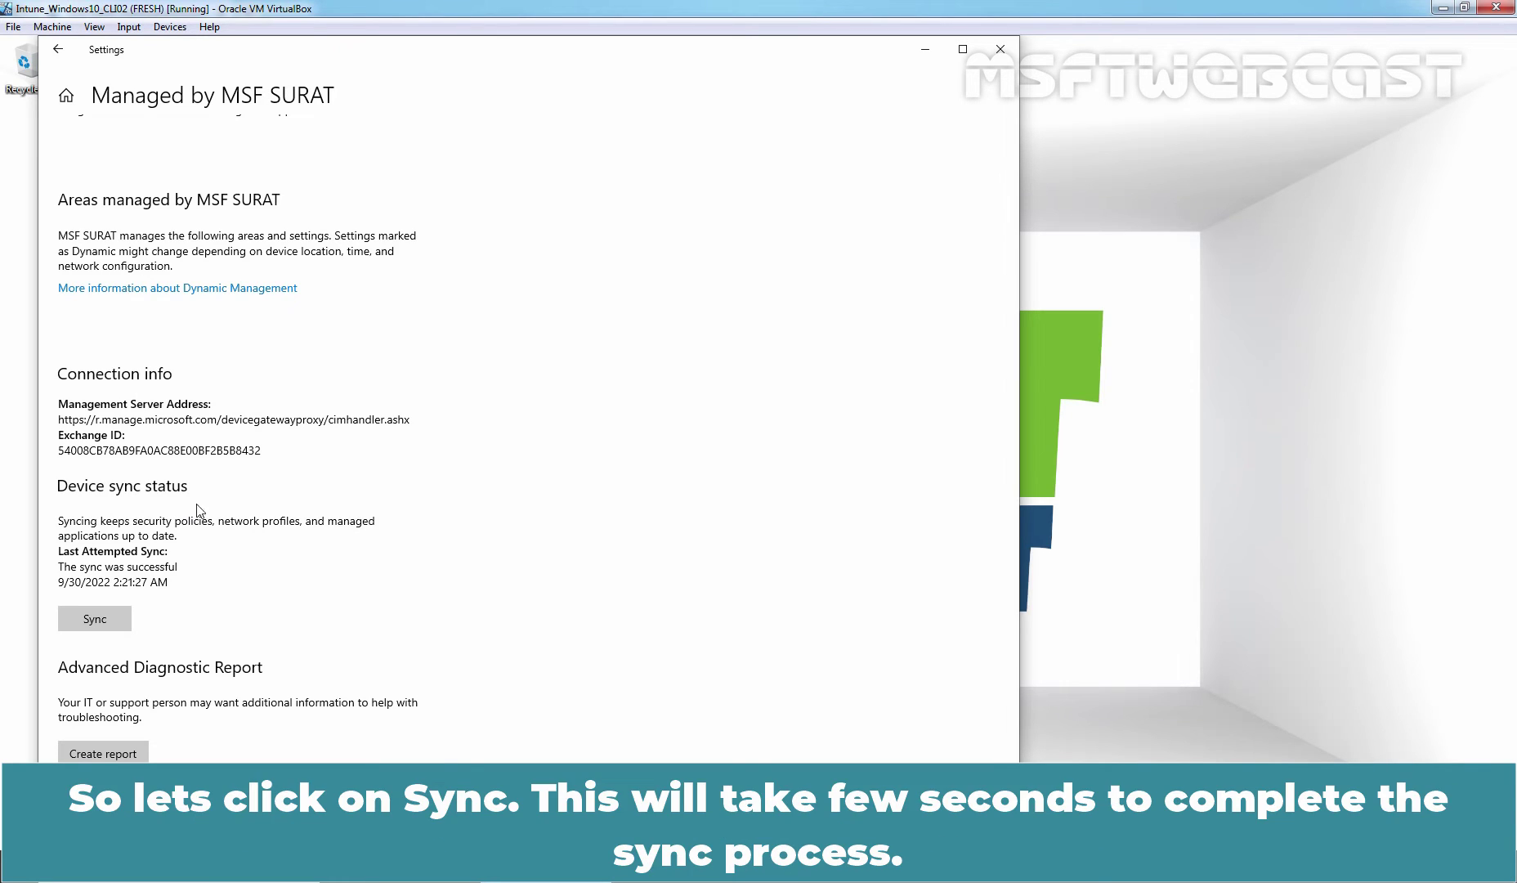
click(94, 618)
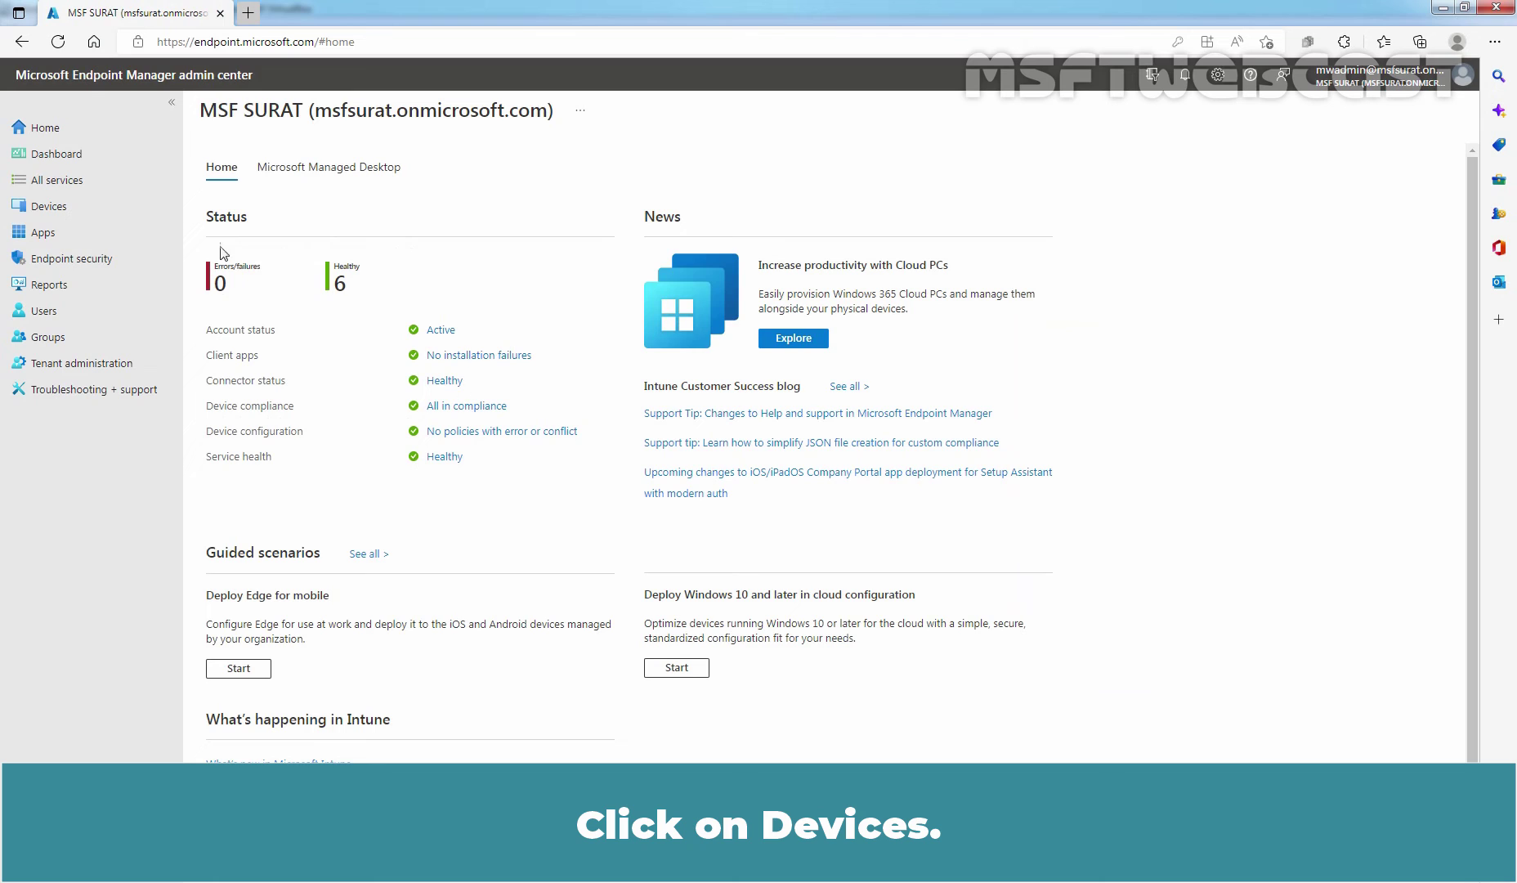
List Devices > All devices, refresh and reload until BYOD appears with Personal ownership.
click(47, 211)
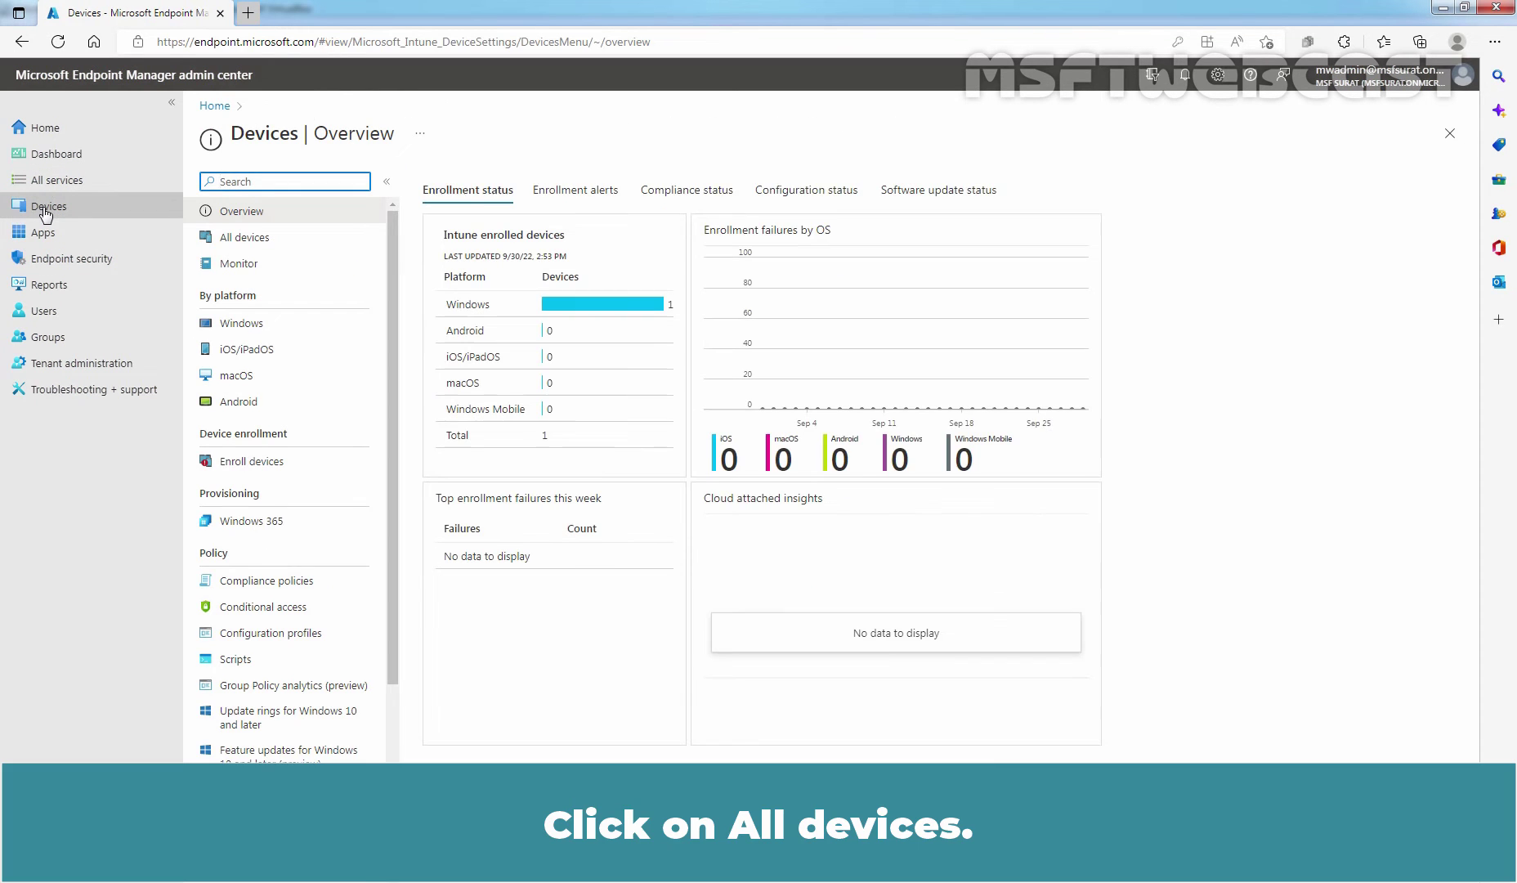
click(245, 243)
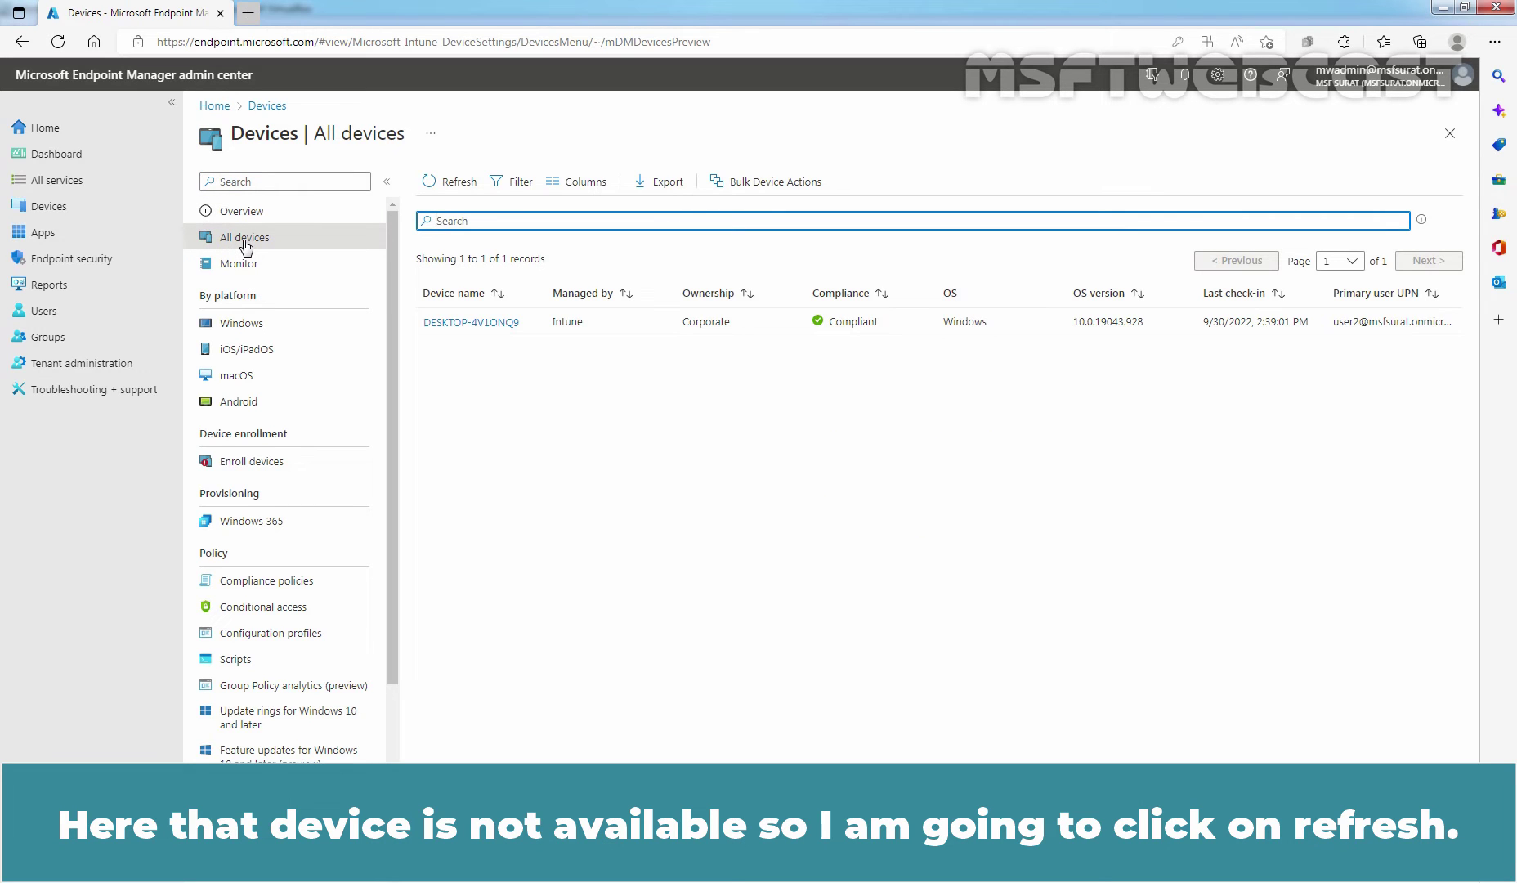
click(449, 186)
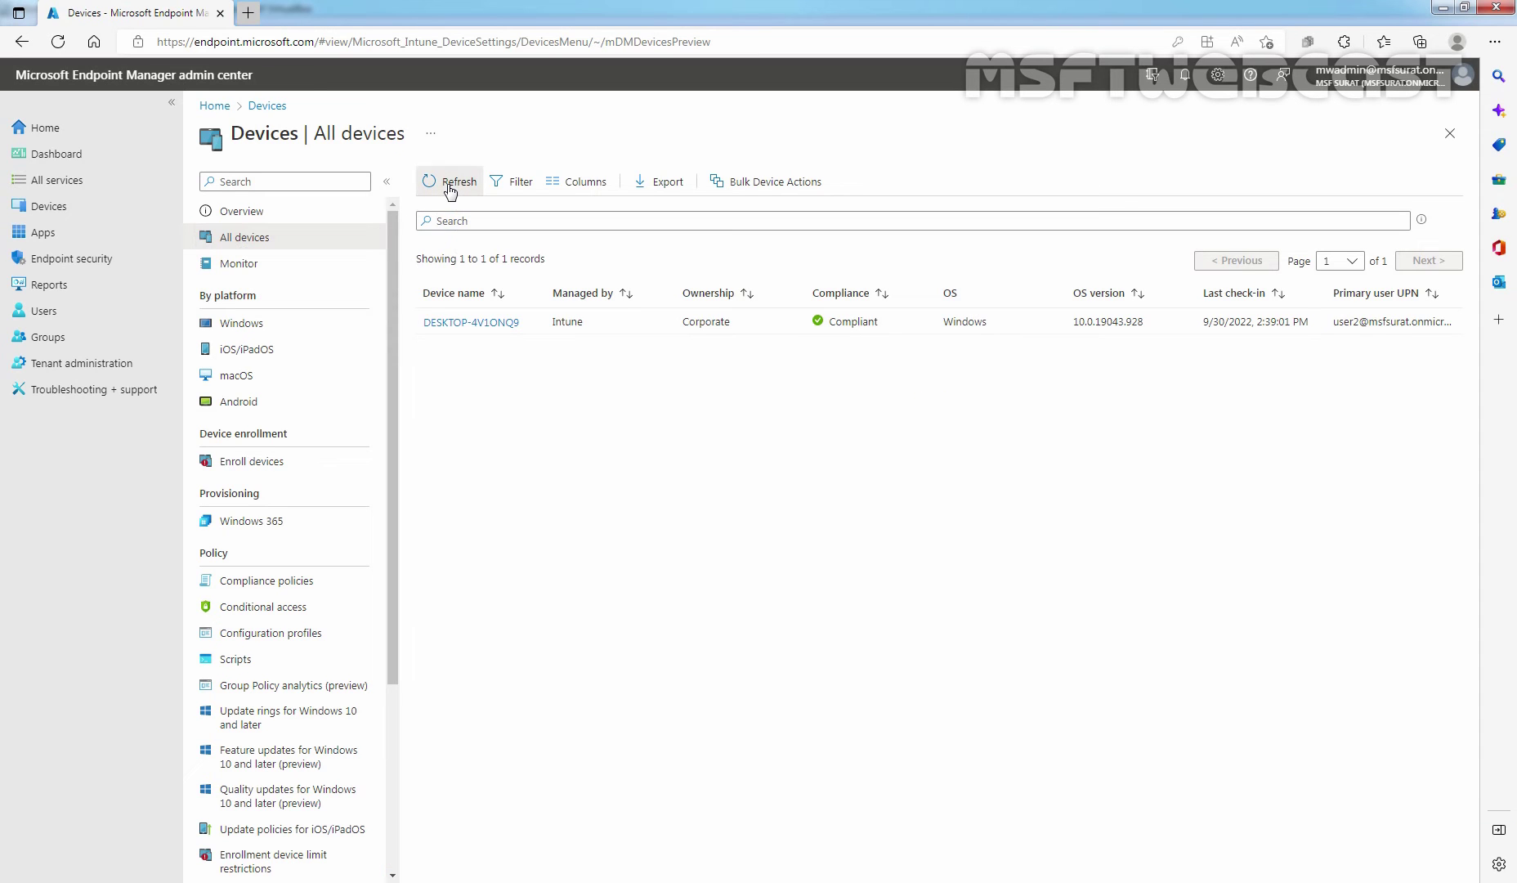
click(448, 186)
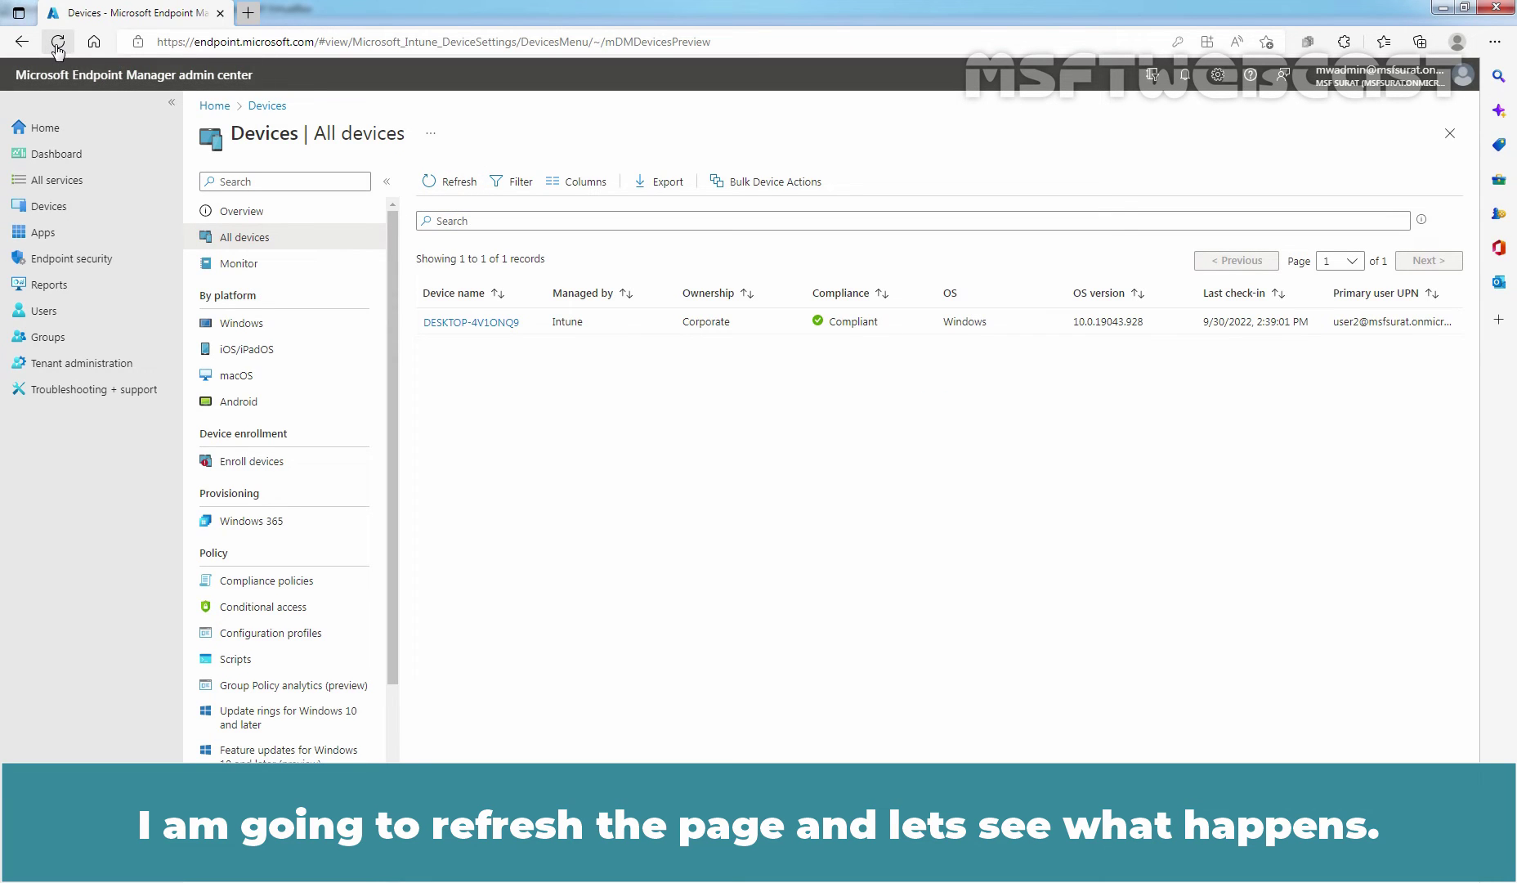
click(58, 43)
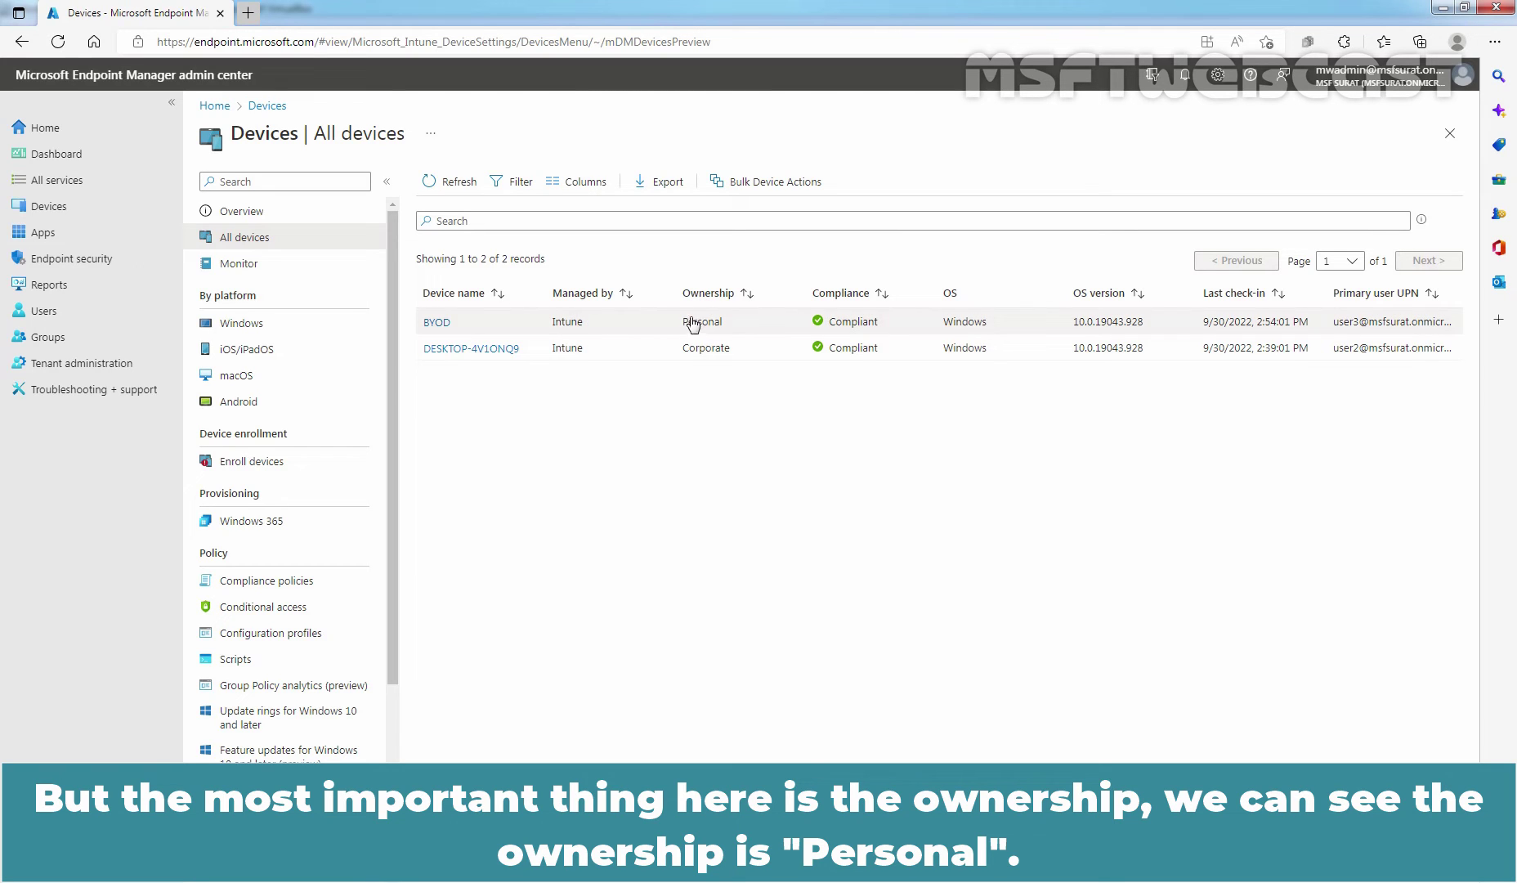
drag(679, 325, 723, 327)
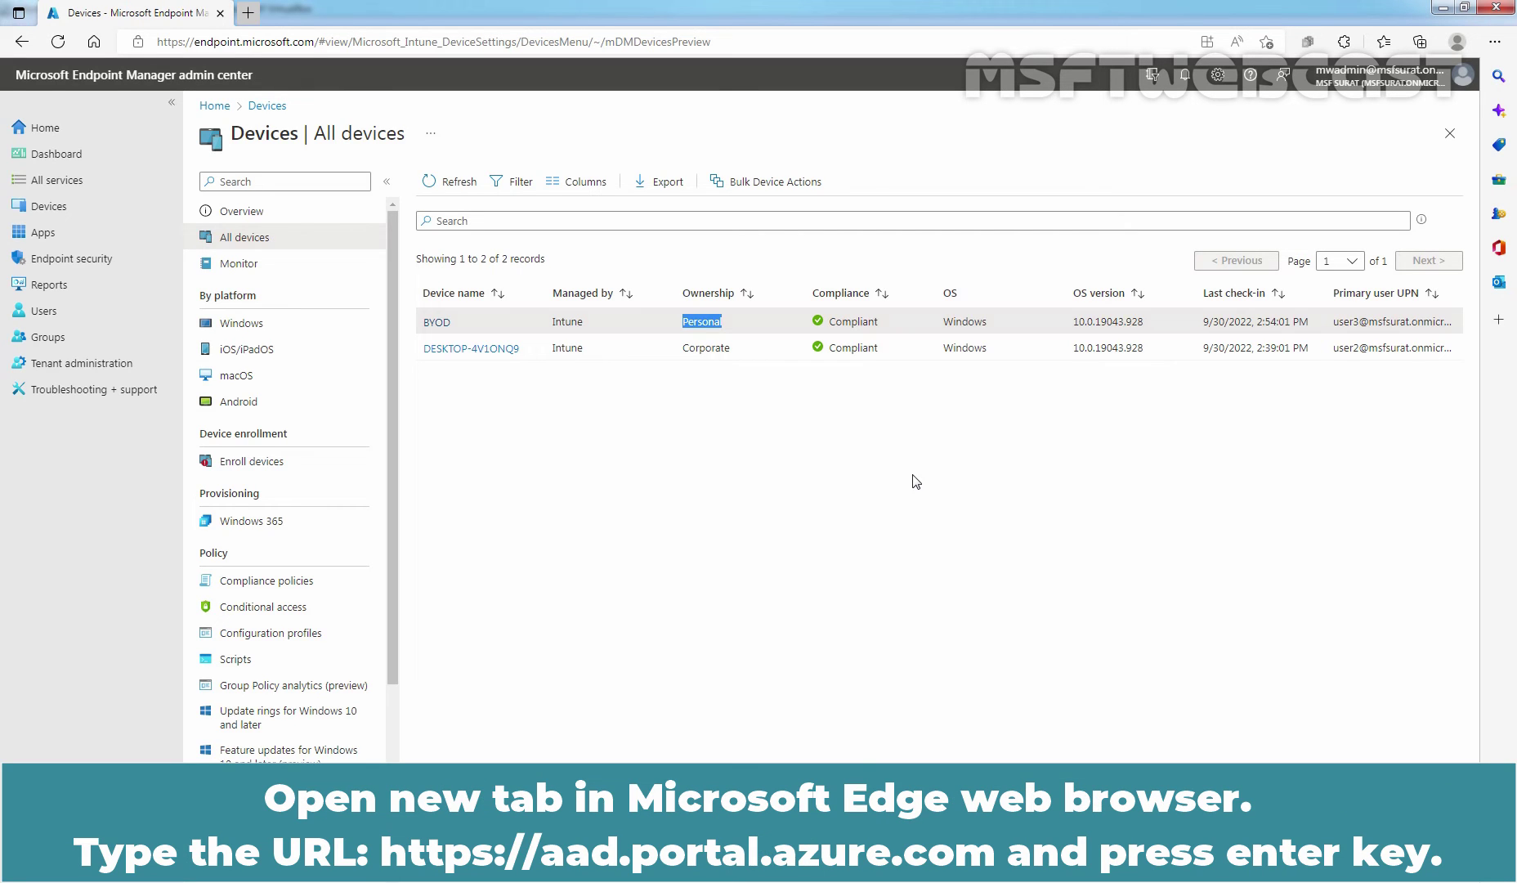
In a new tab, open aad.portal.azure.com and list Azure Active Directory > Devices > All devices.
click(250, 14)
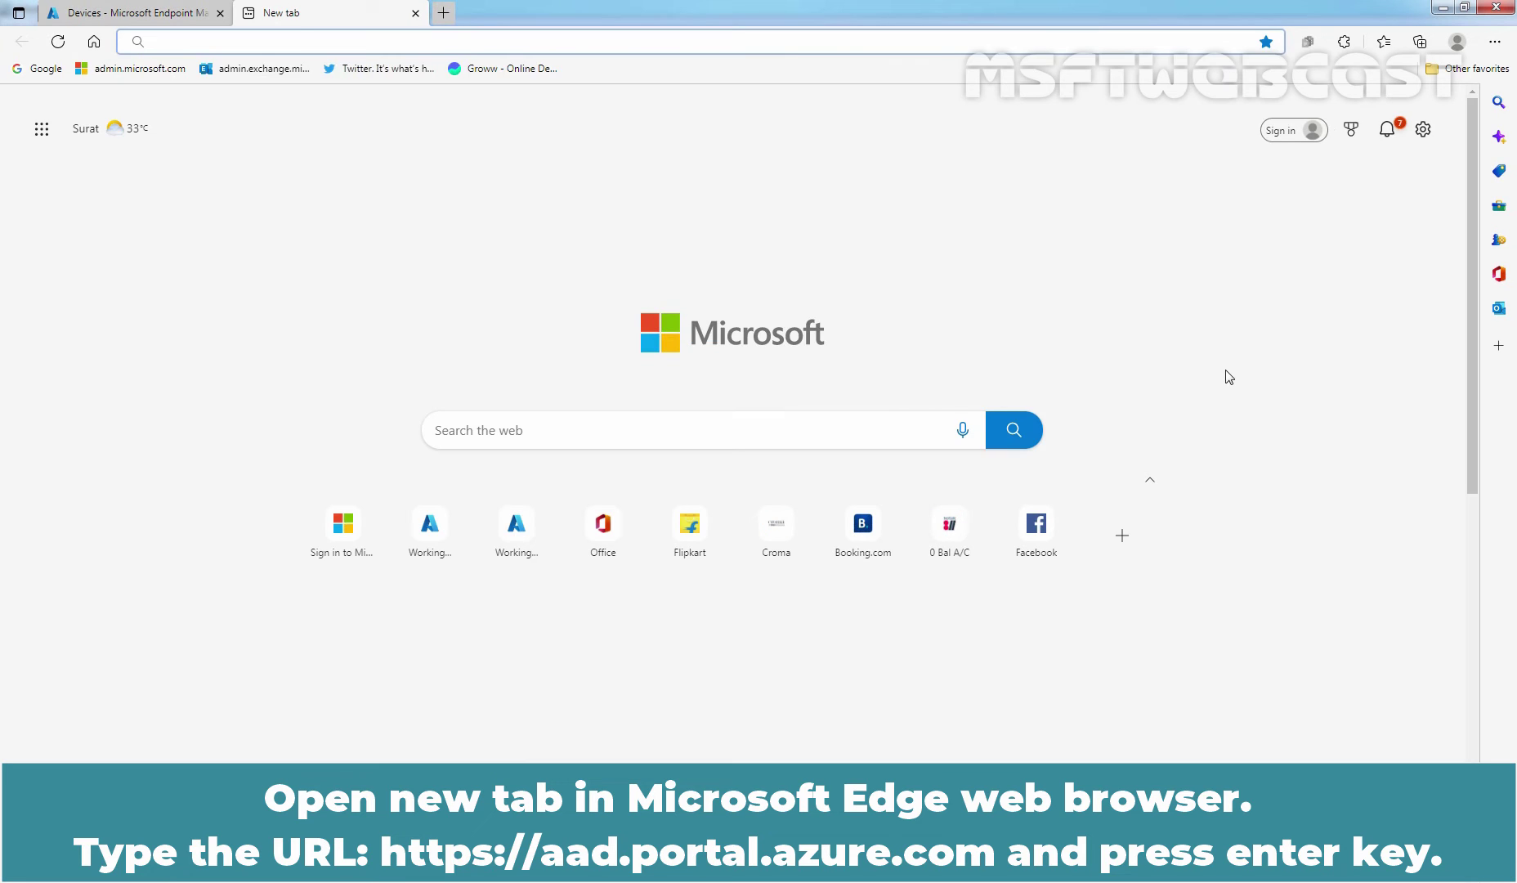
text(https://)
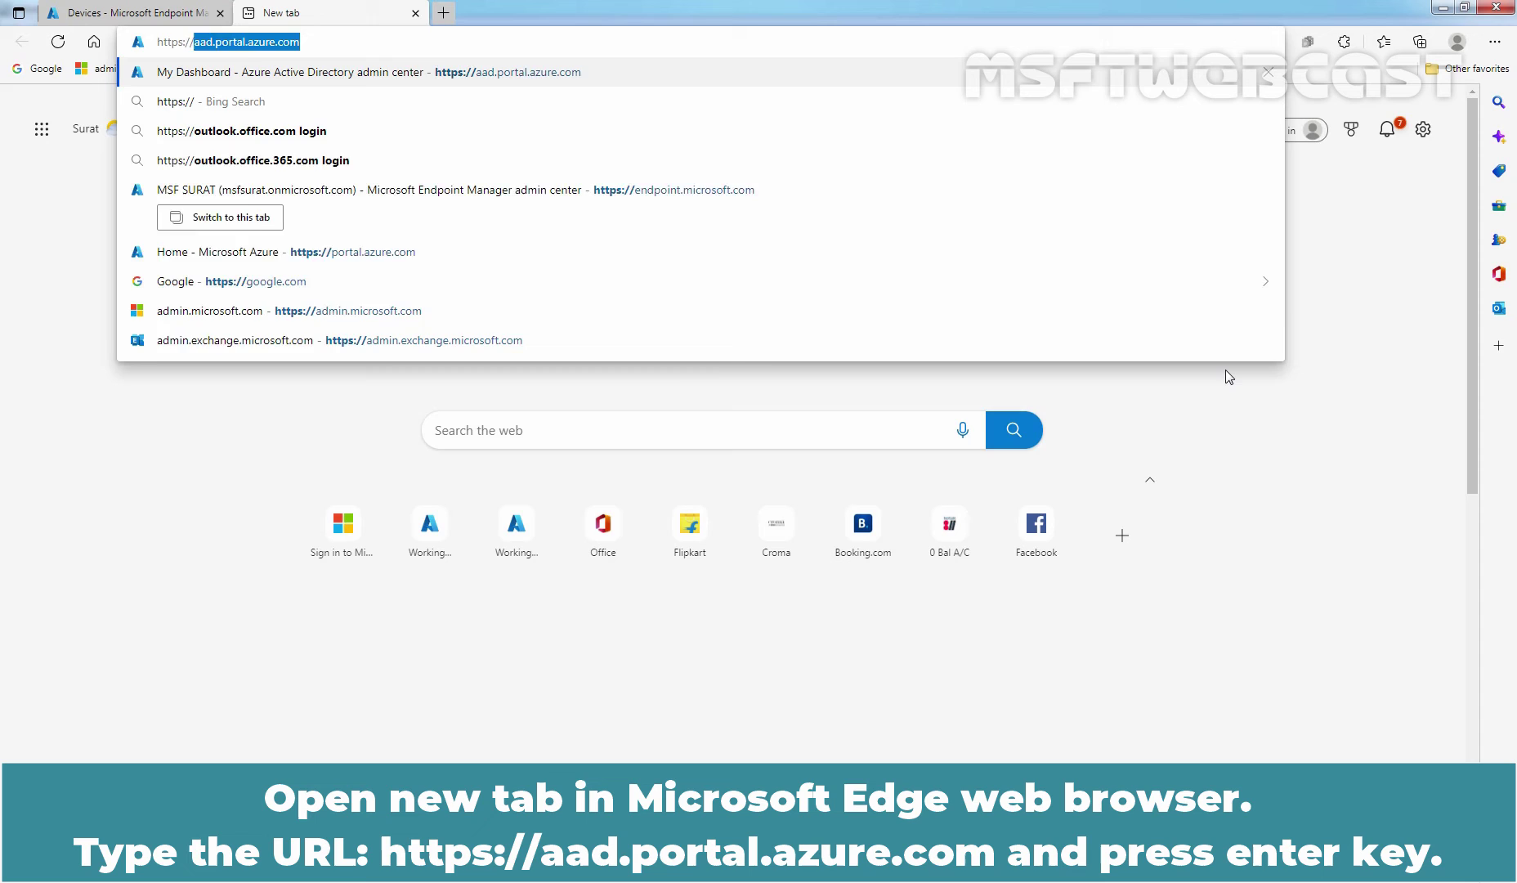
key(End)
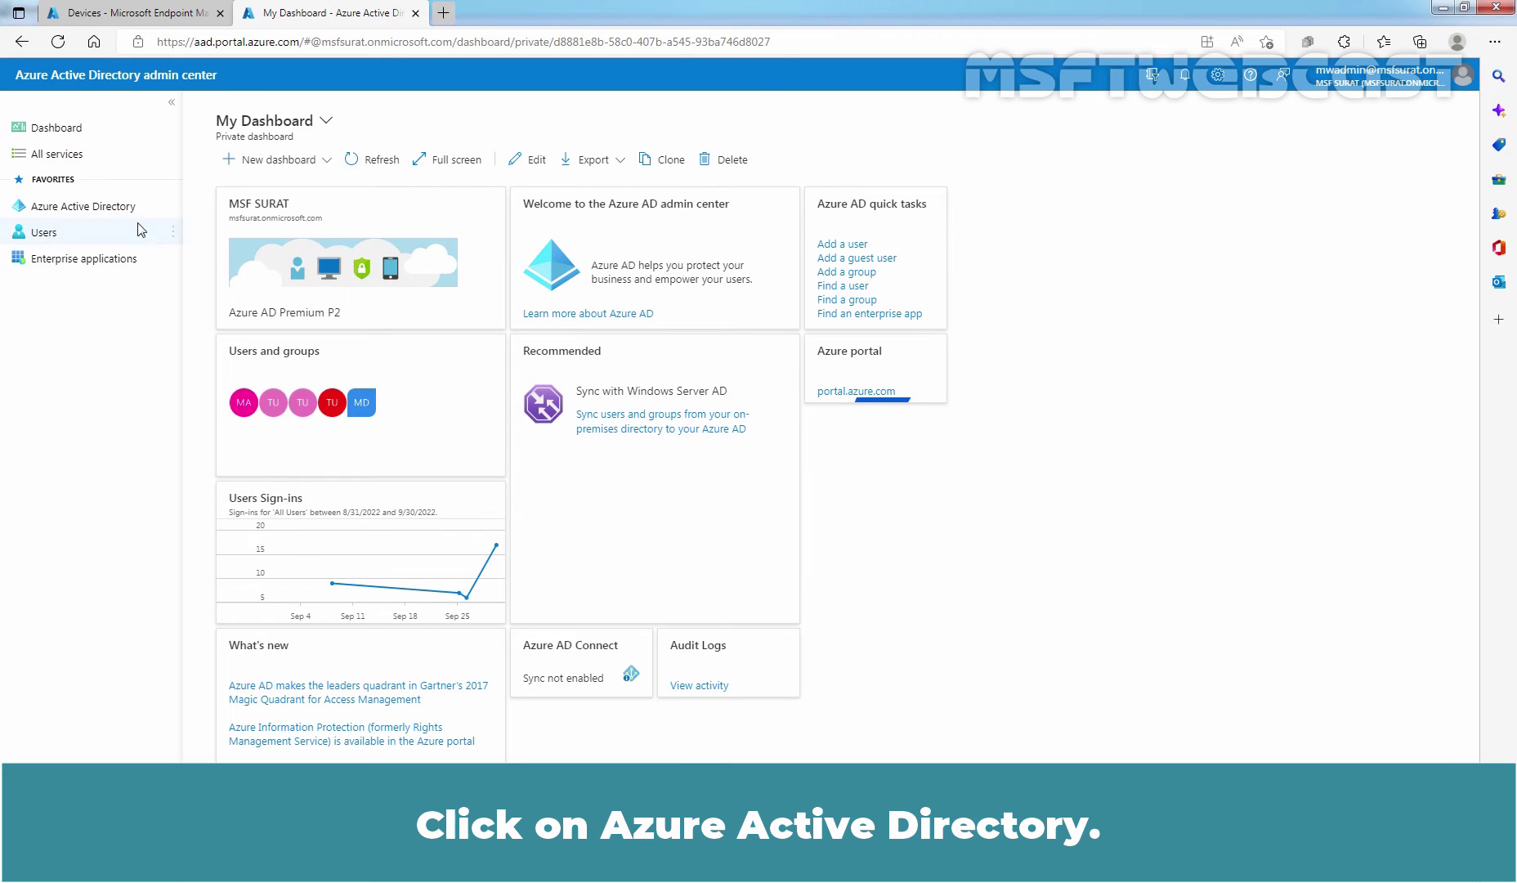
click(86, 213)
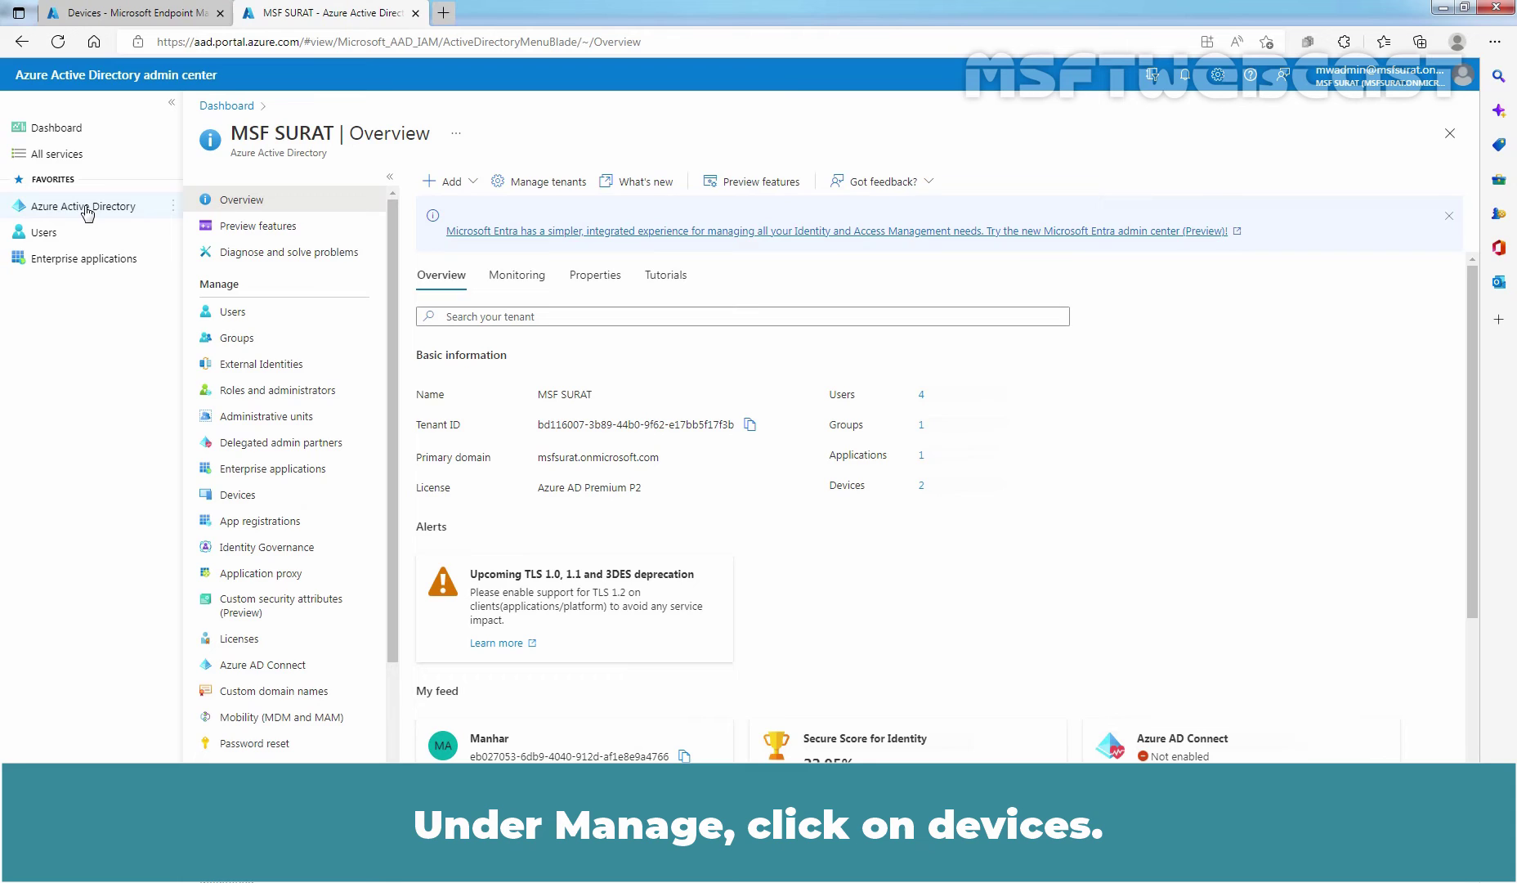
click(254, 497)
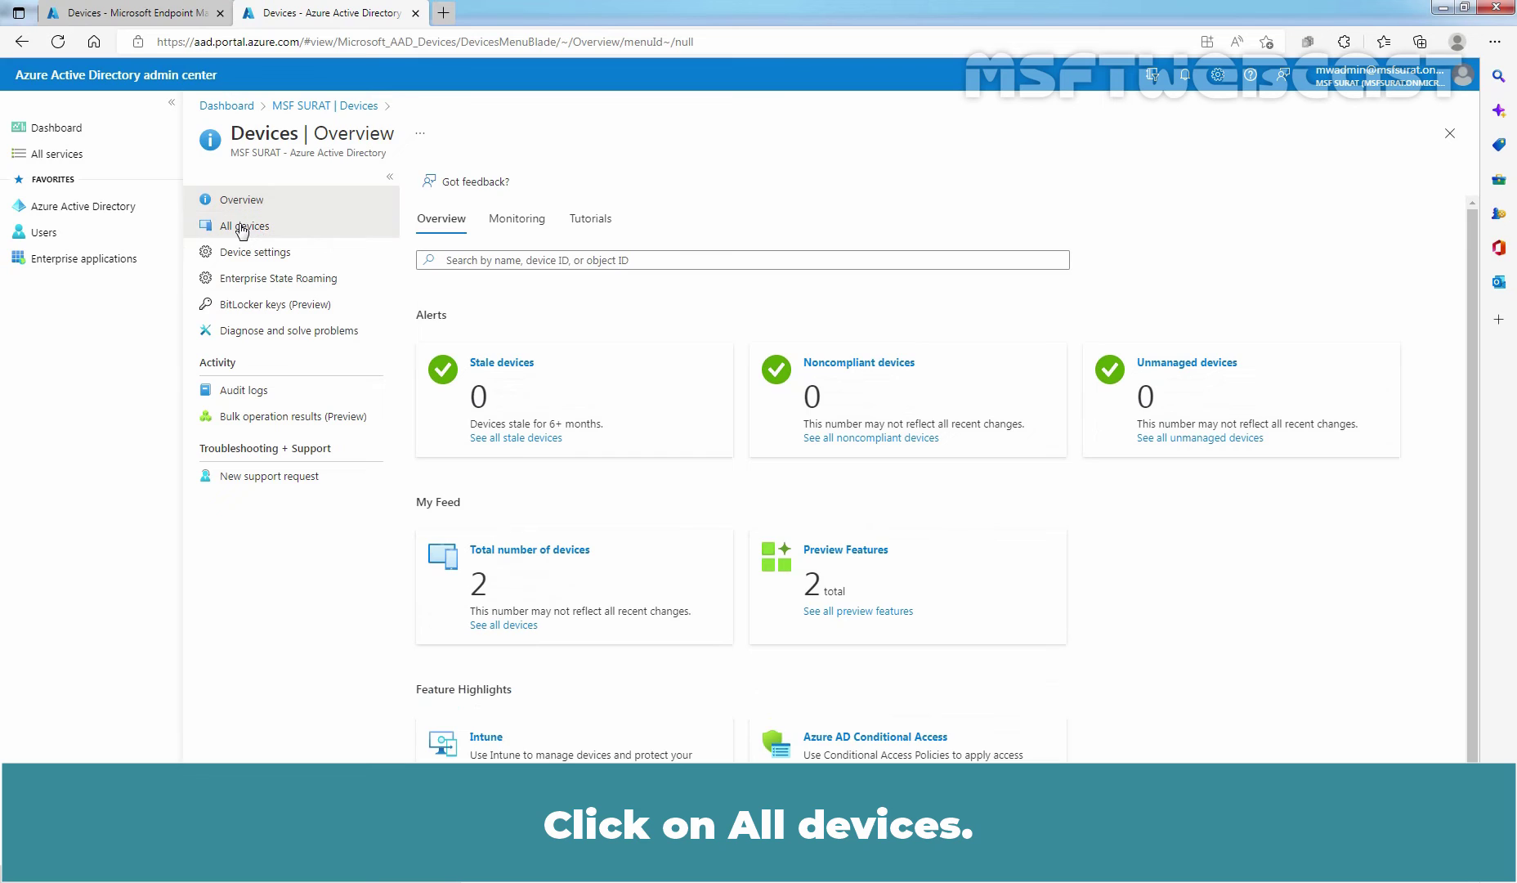
click(242, 228)
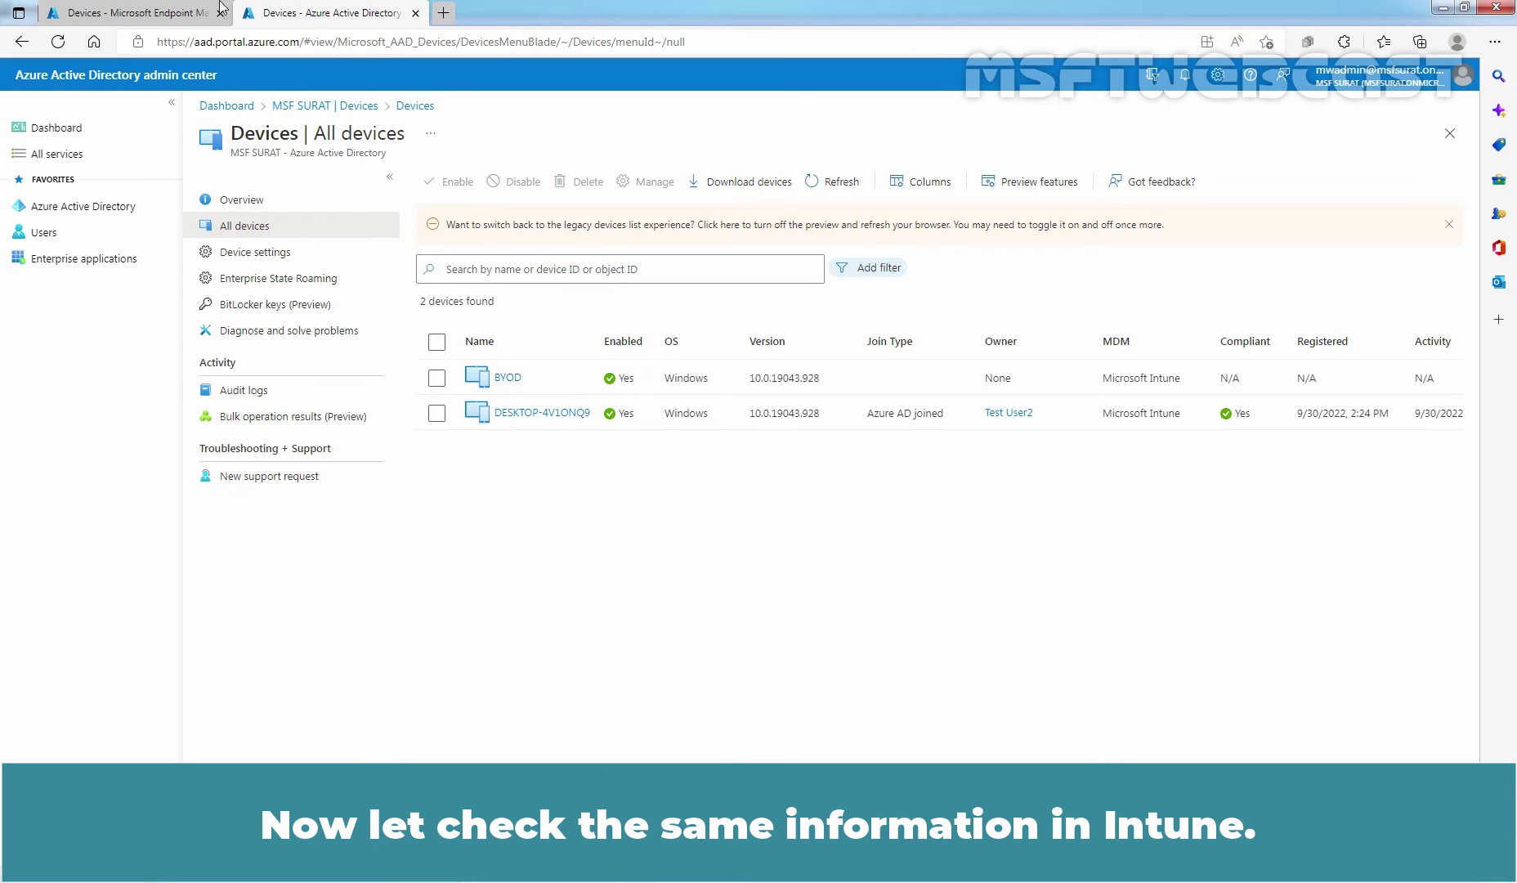
Check BYOD's Compliant status and details, return to All devices, and compare with the Azure AD list.
click(162, 10)
click(669, 519)
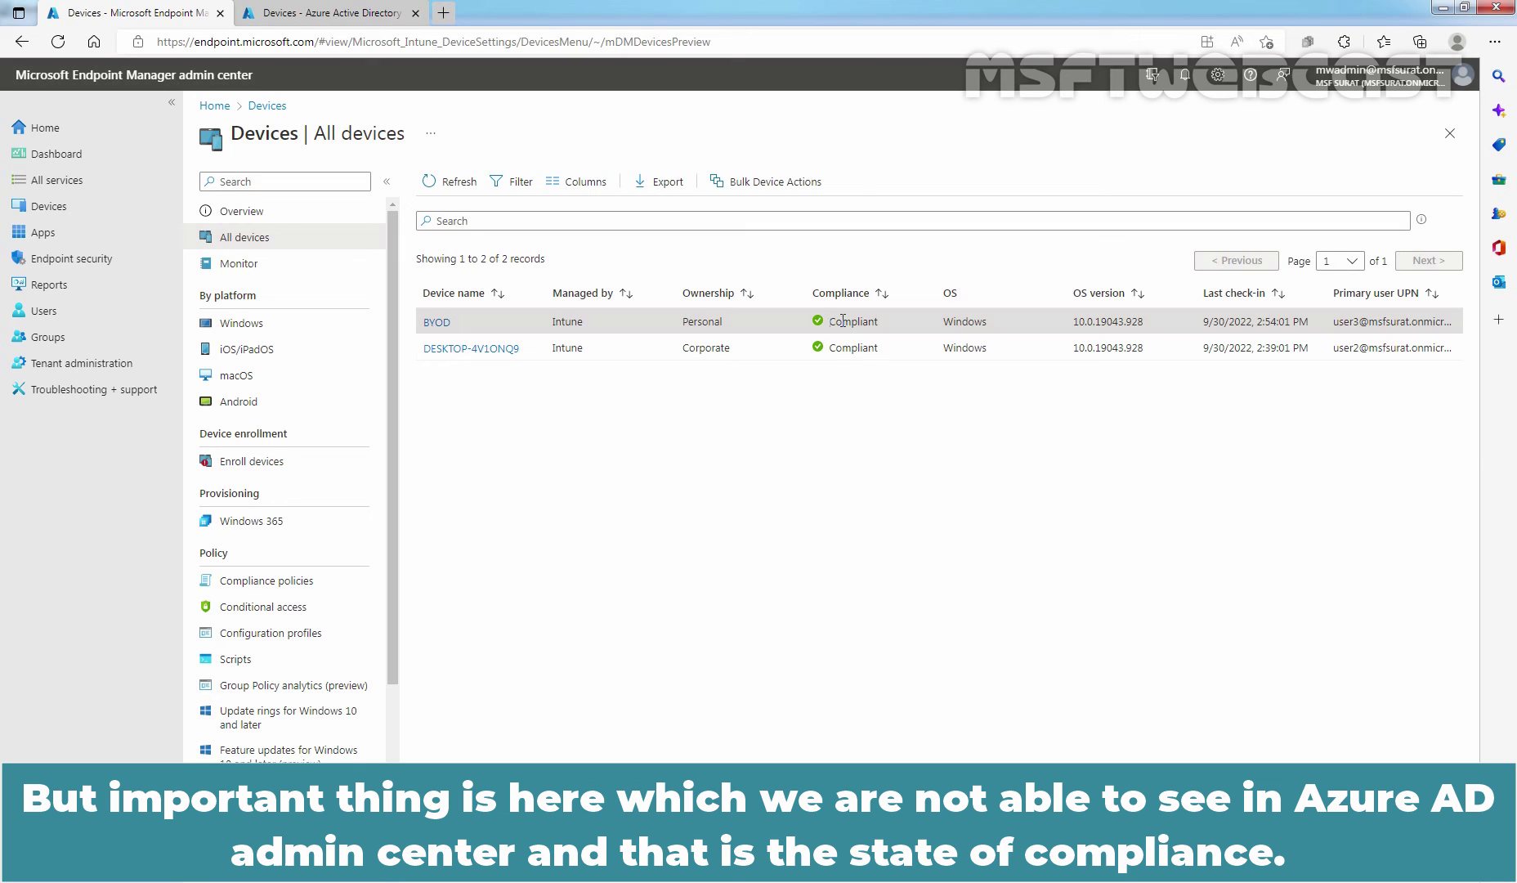
drag(829, 321, 881, 321)
click(889, 318)
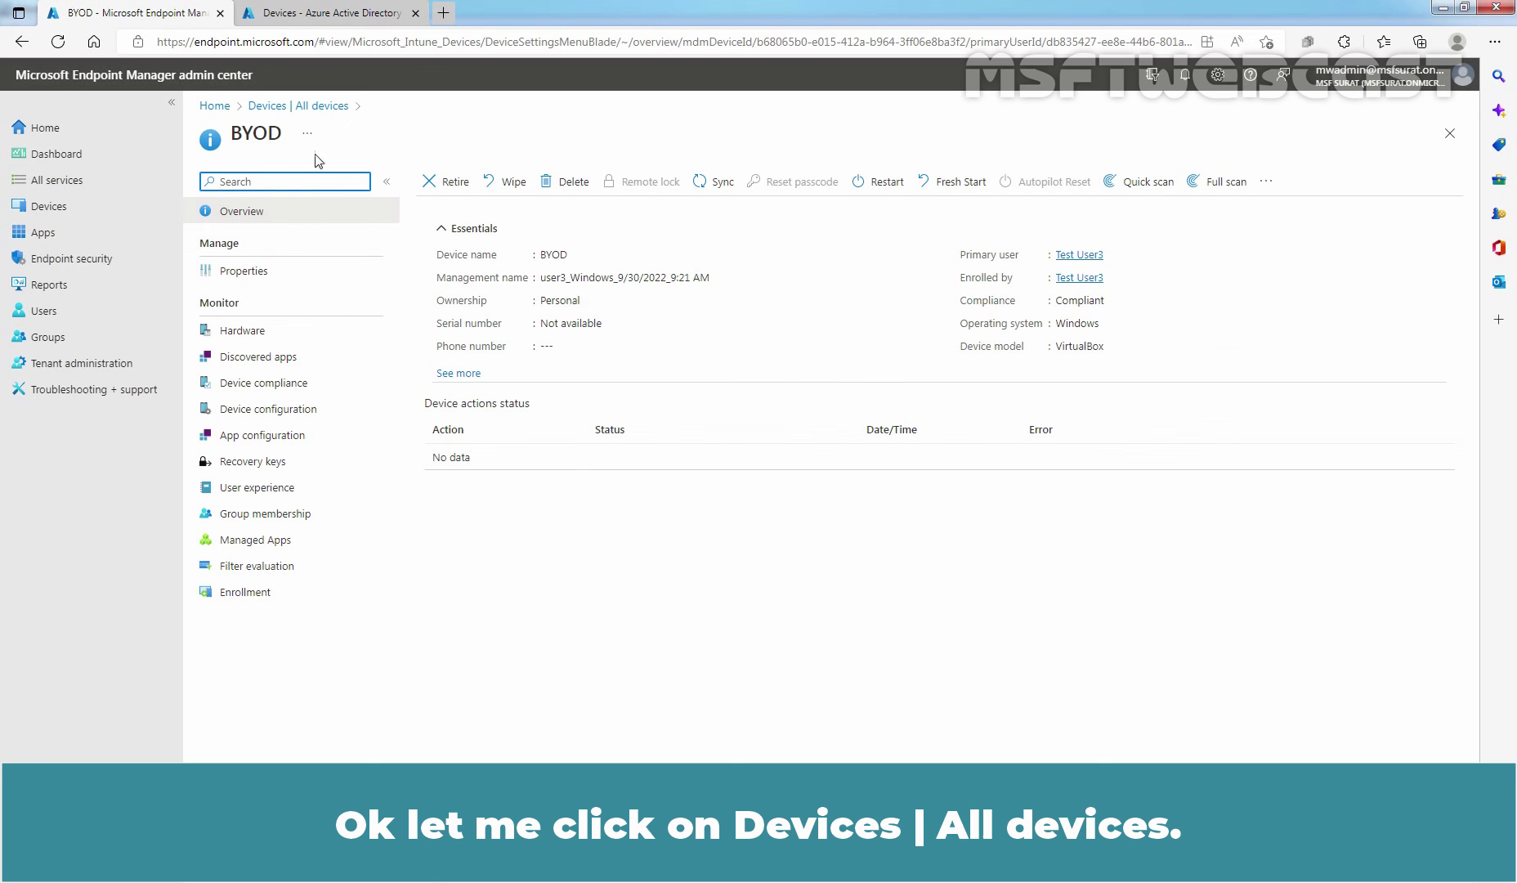
click(307, 106)
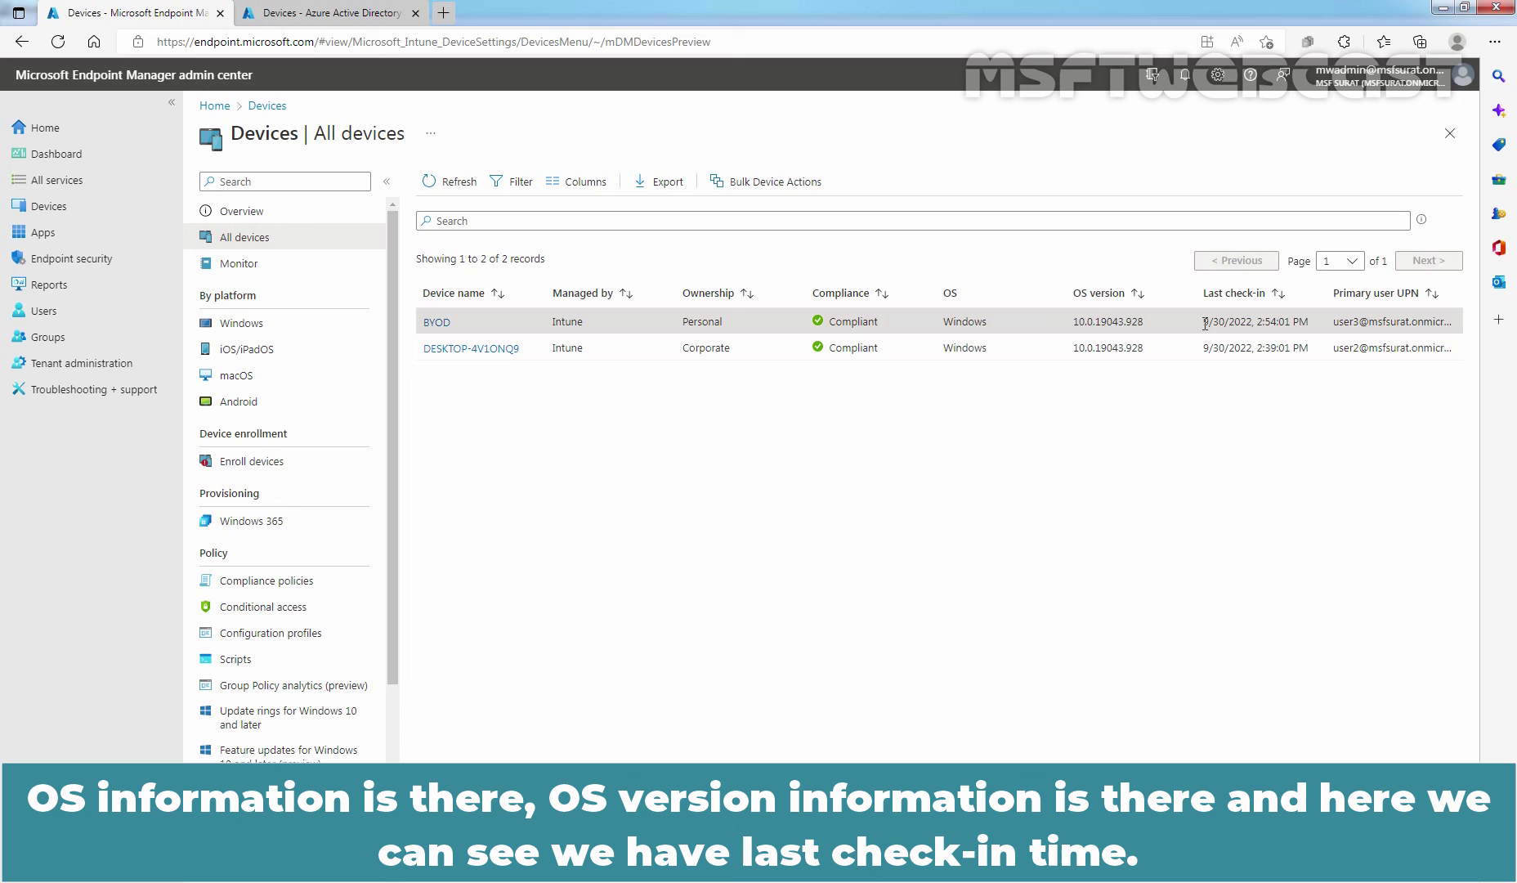
click(385, 10)
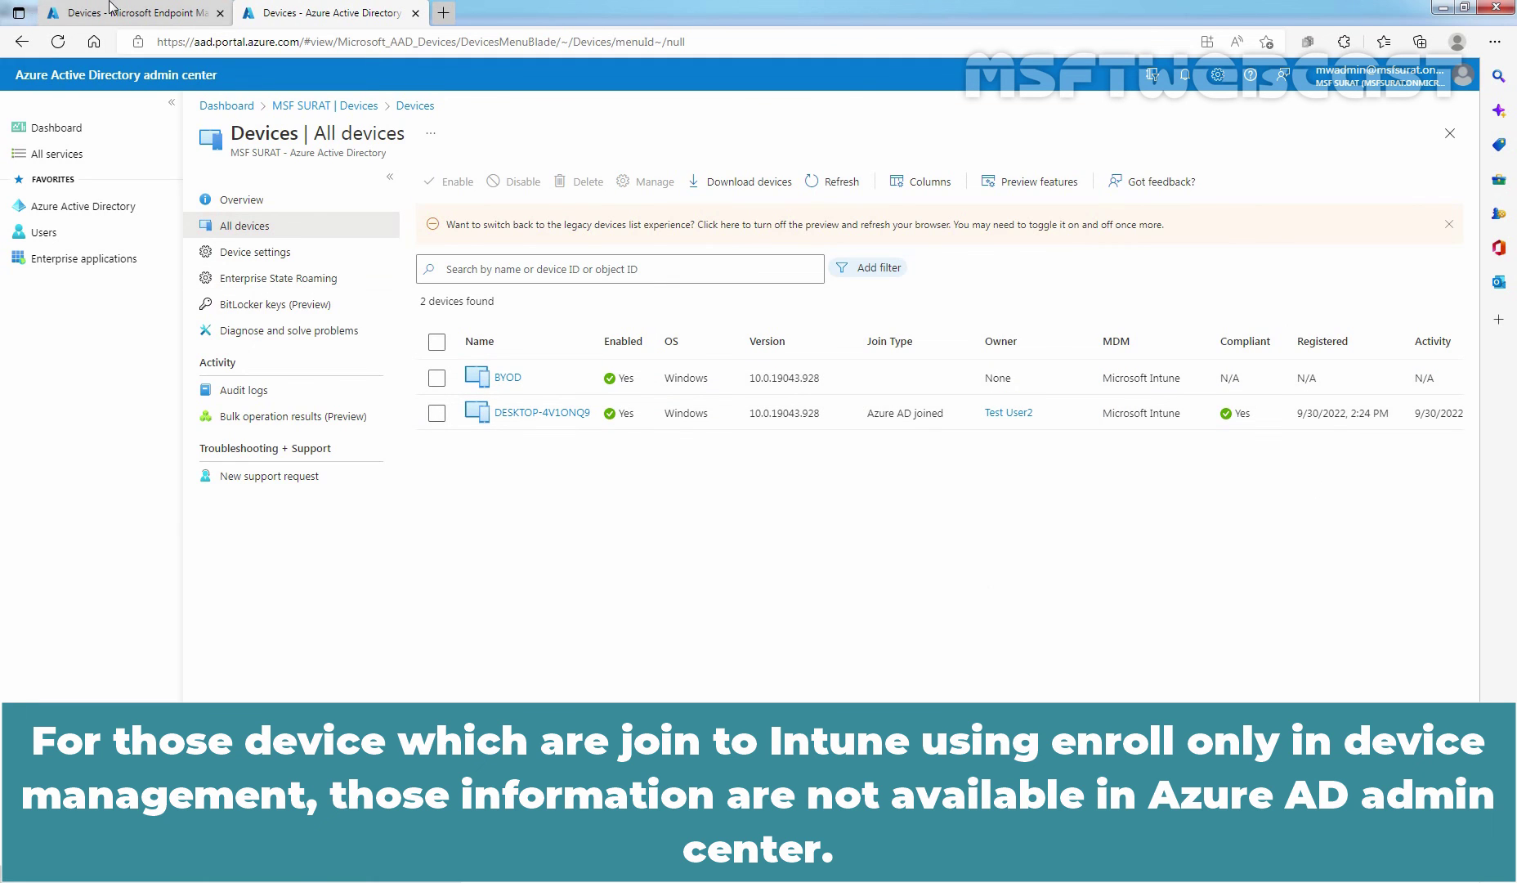
click(130, 12)
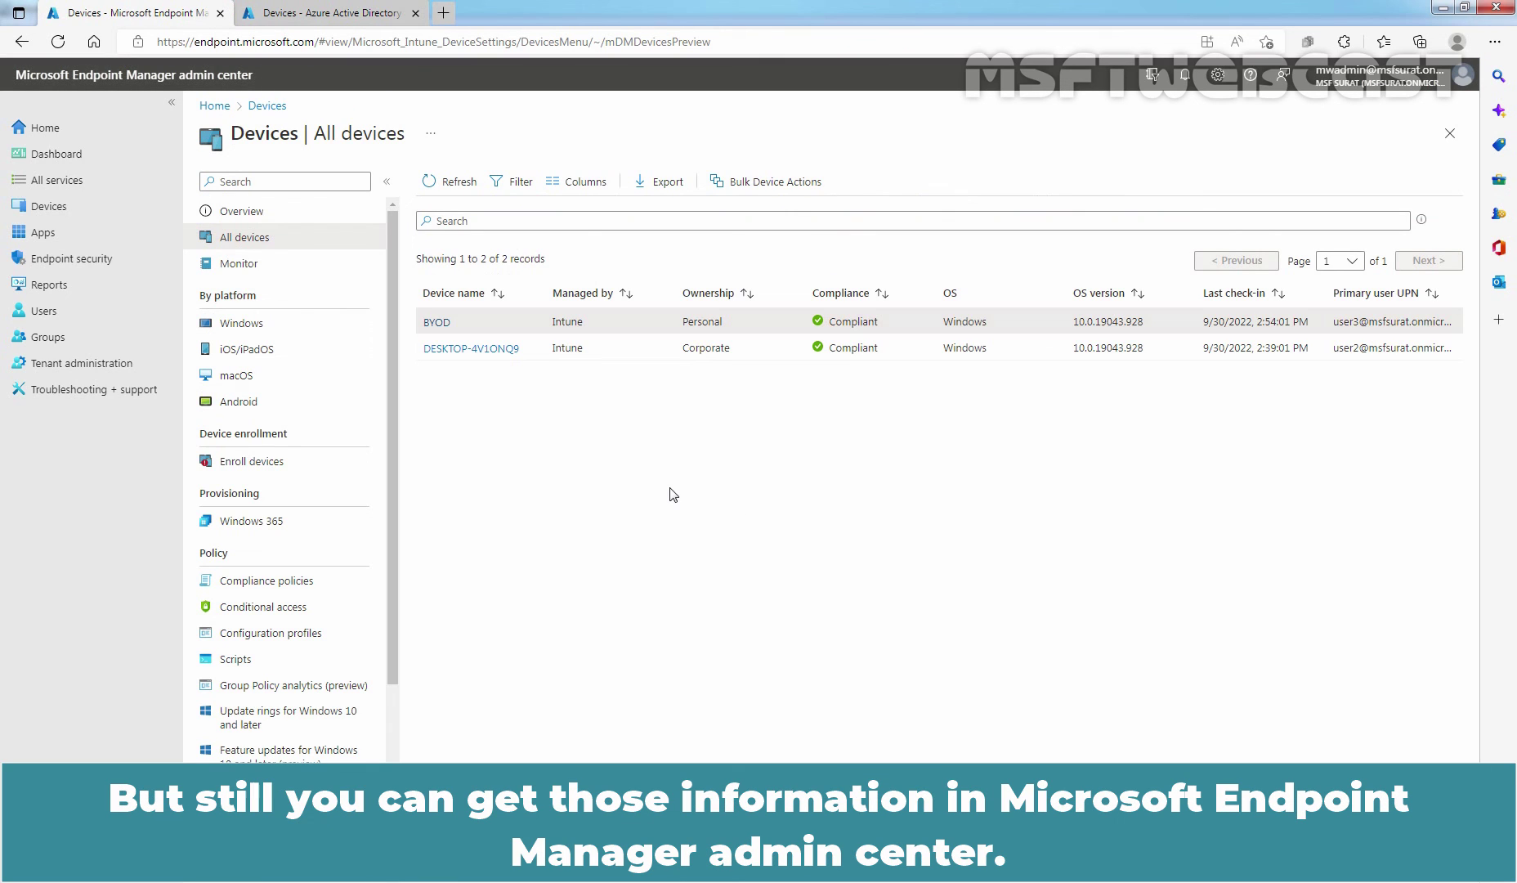